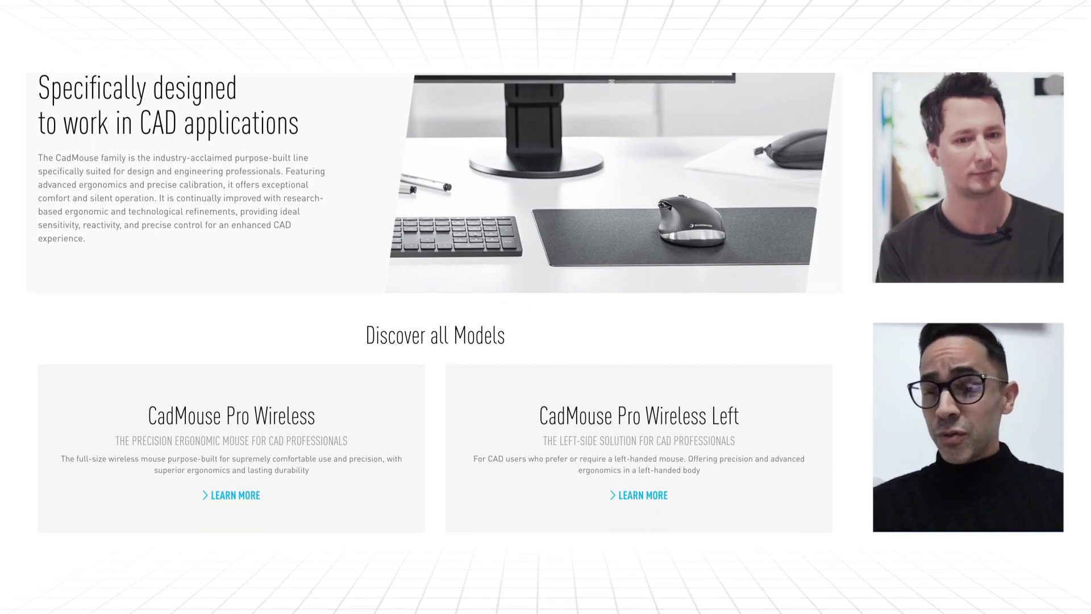
- Look through the CadMouse model overview and the Compare CadMouse Models table with prices and features
scroll(435, 302, "down", 4)
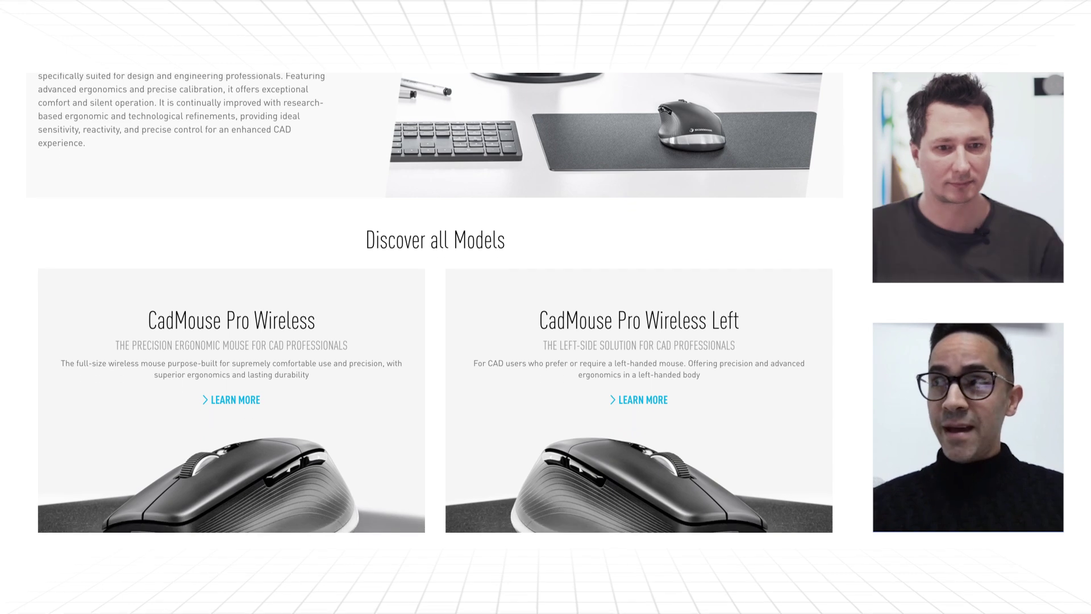
scroll(435, 301, "down", 4)
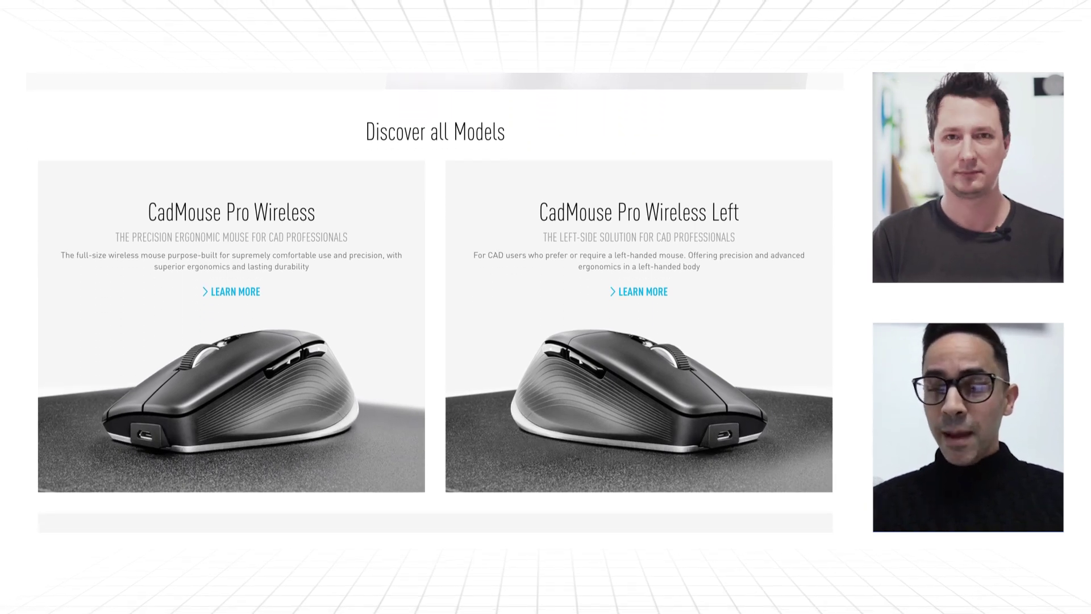
scroll(434, 301, "down", 4)
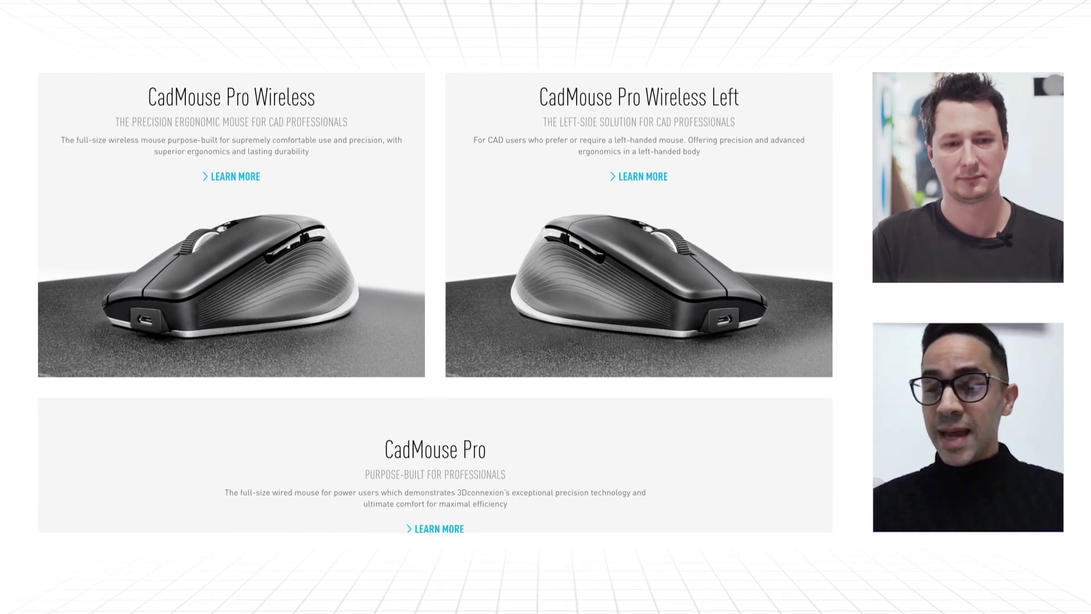
scroll(435, 301, "down", 4)
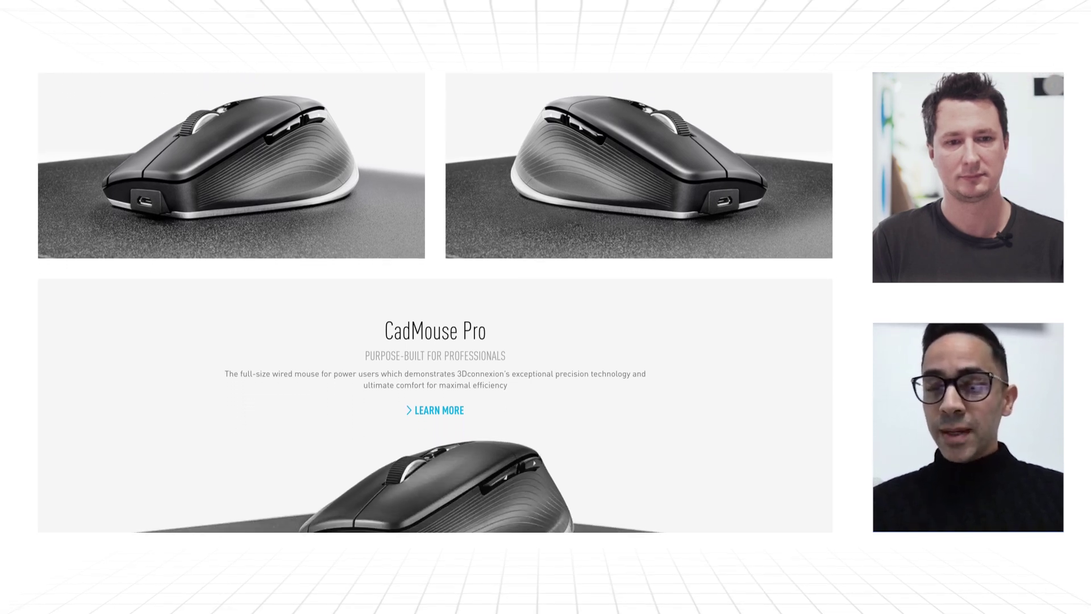
scroll(435, 301, "down", 4)
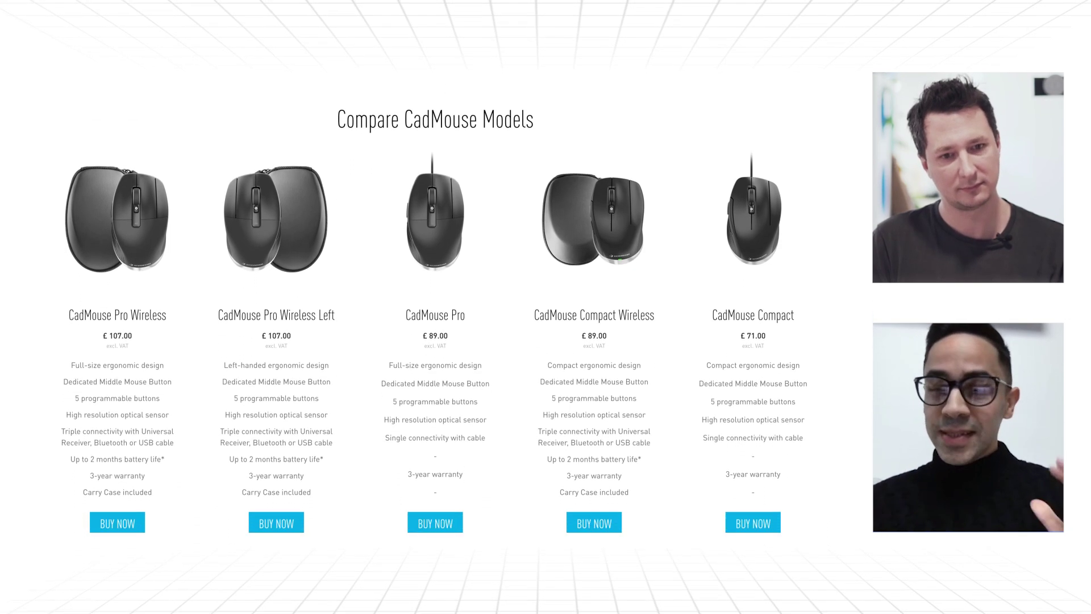
scroll(435, 301, "down", 1)
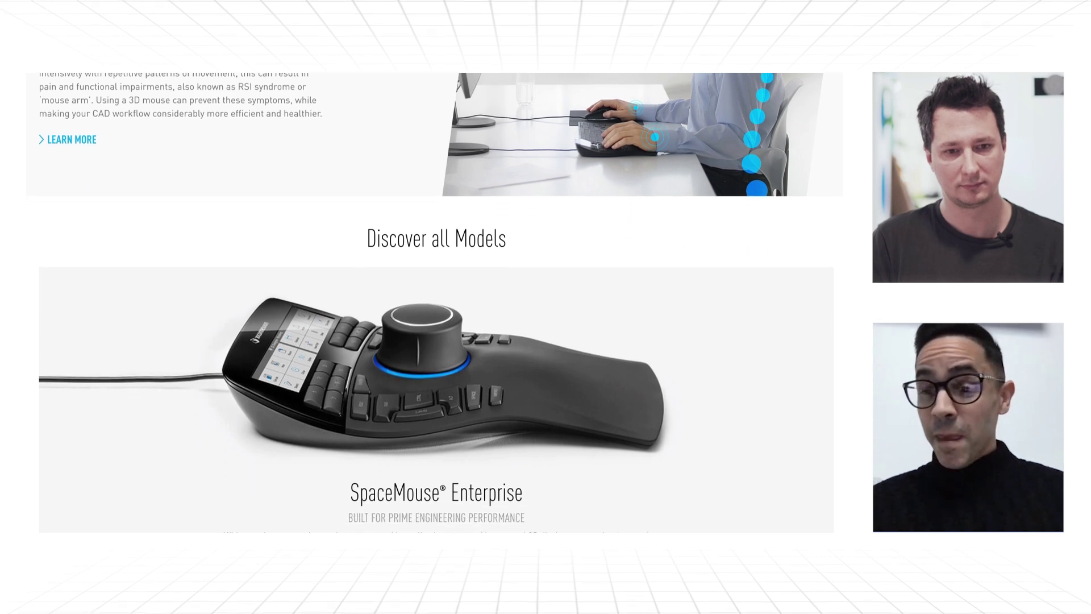
- Look through the SpaceMouse models from Enterprise to Compact and the Compare SpaceMouse Models table with prices and features
scroll(435, 301, "down", 3)
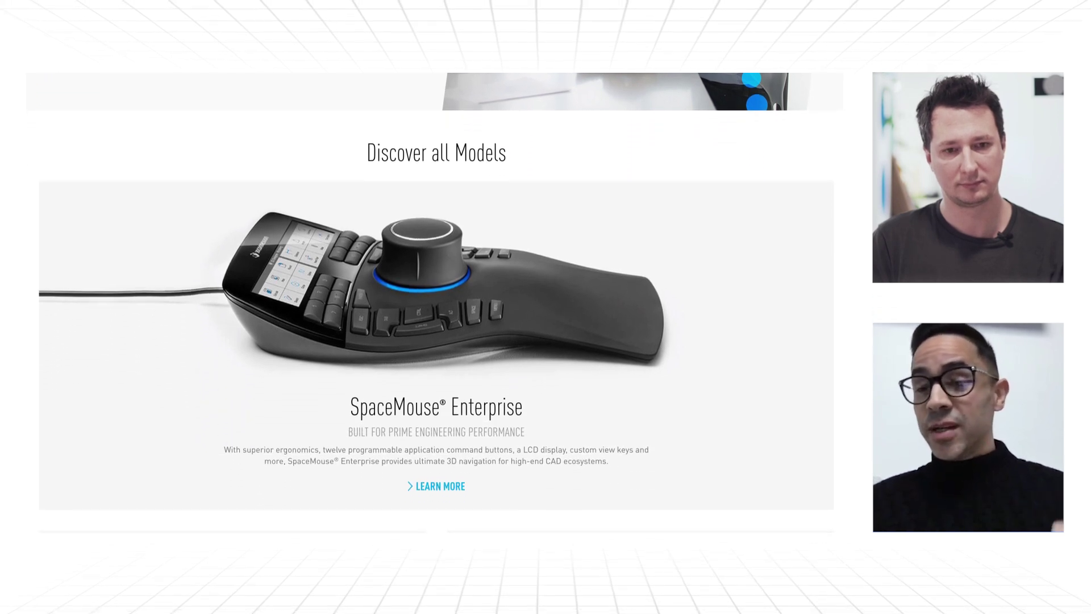
scroll(435, 301, "down", 3)
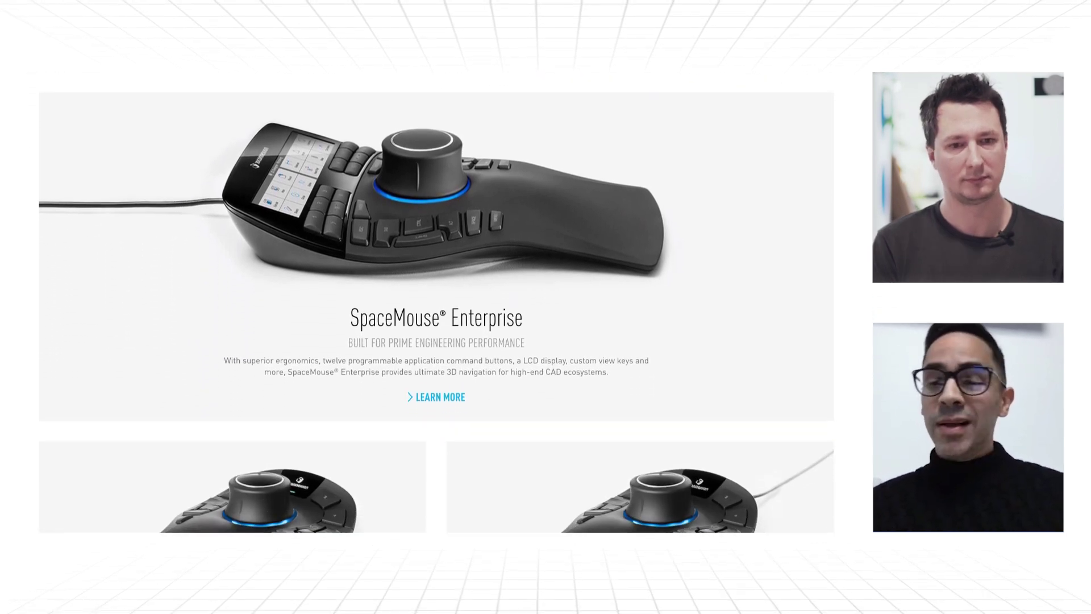
scroll(435, 301, "down", 3)
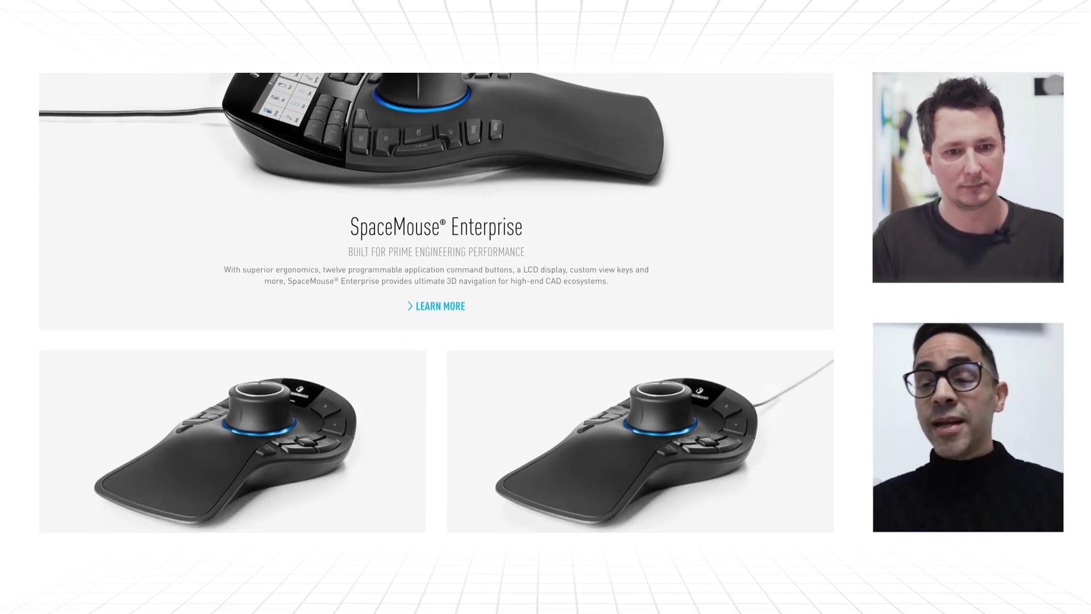
scroll(434, 301, "down", 3)
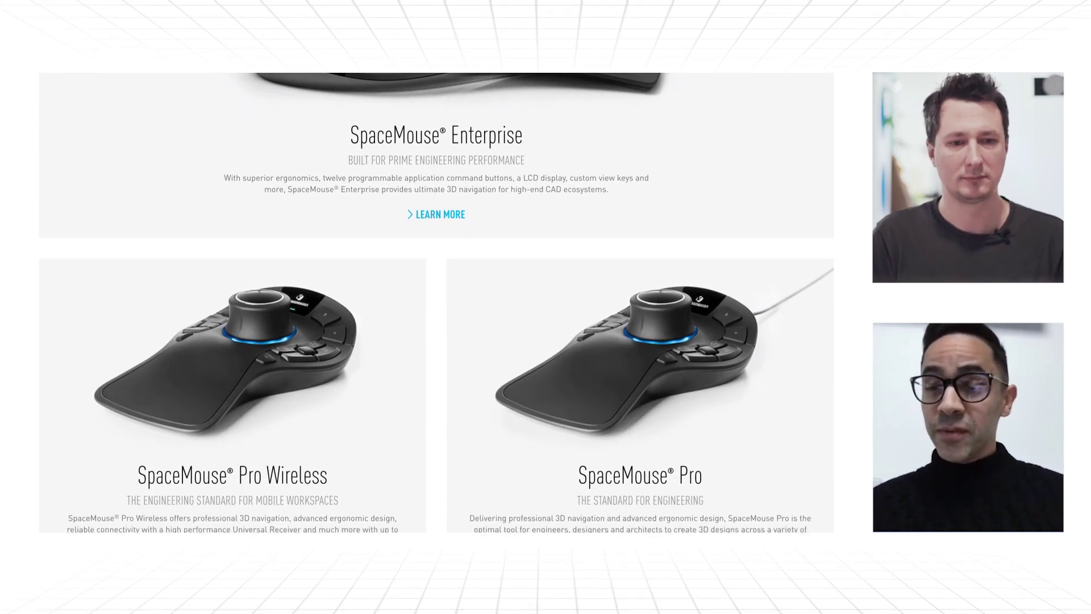
scroll(434, 302, "down", 3)
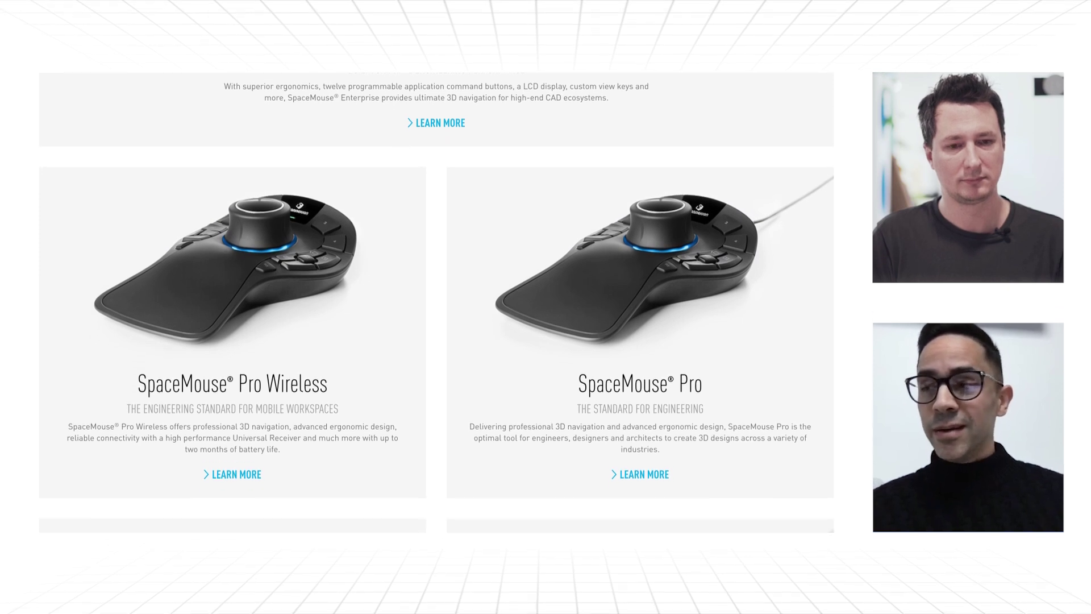
scroll(435, 301, "down", 3)
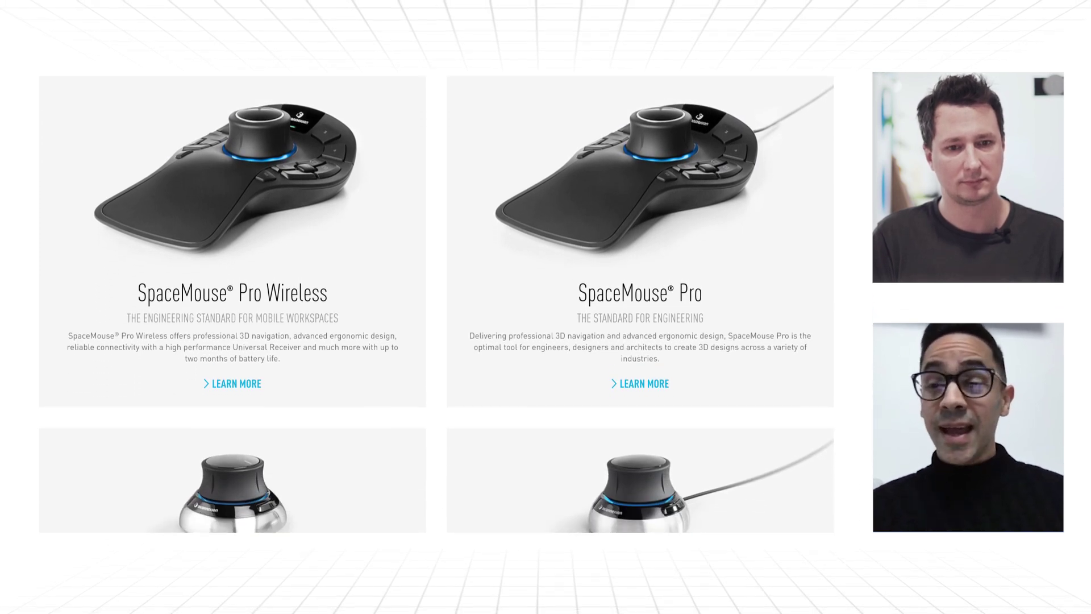
scroll(435, 302, "down", 3)
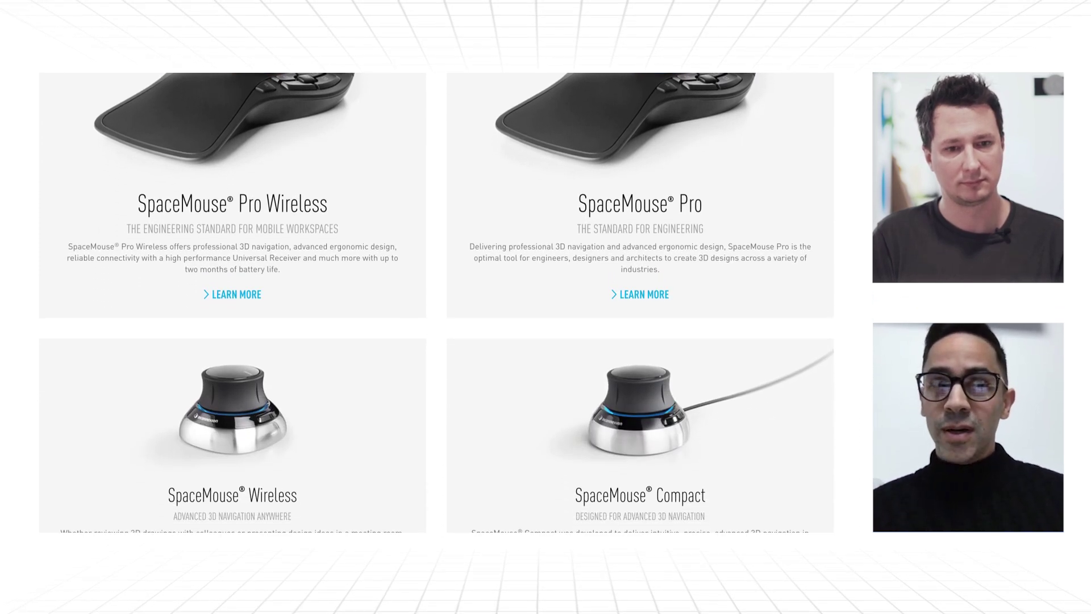
scroll(435, 301, "down", 3)
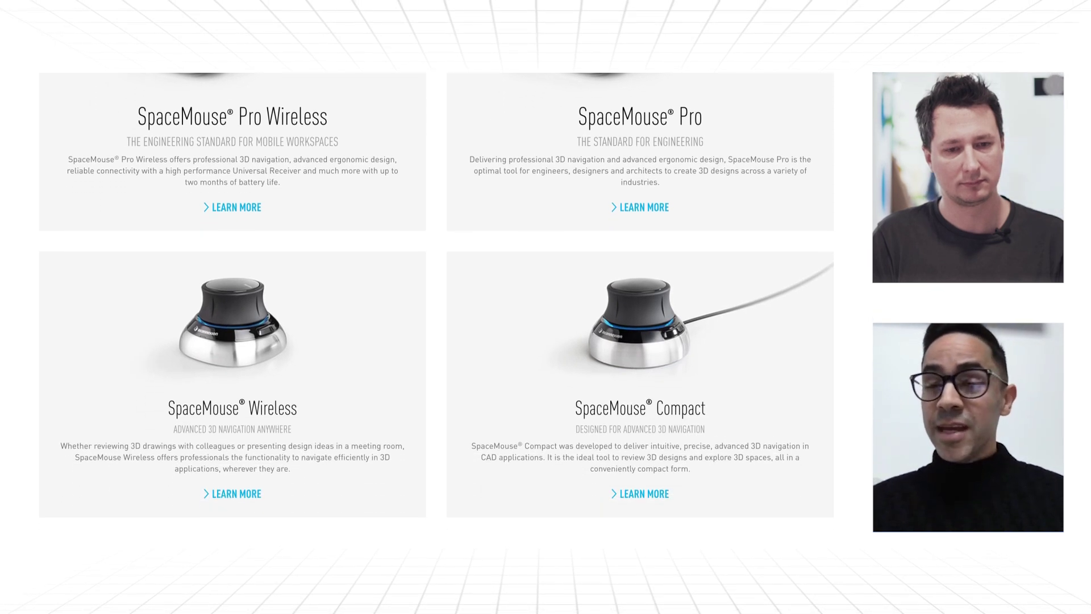
scroll(434, 301, "down", 3)
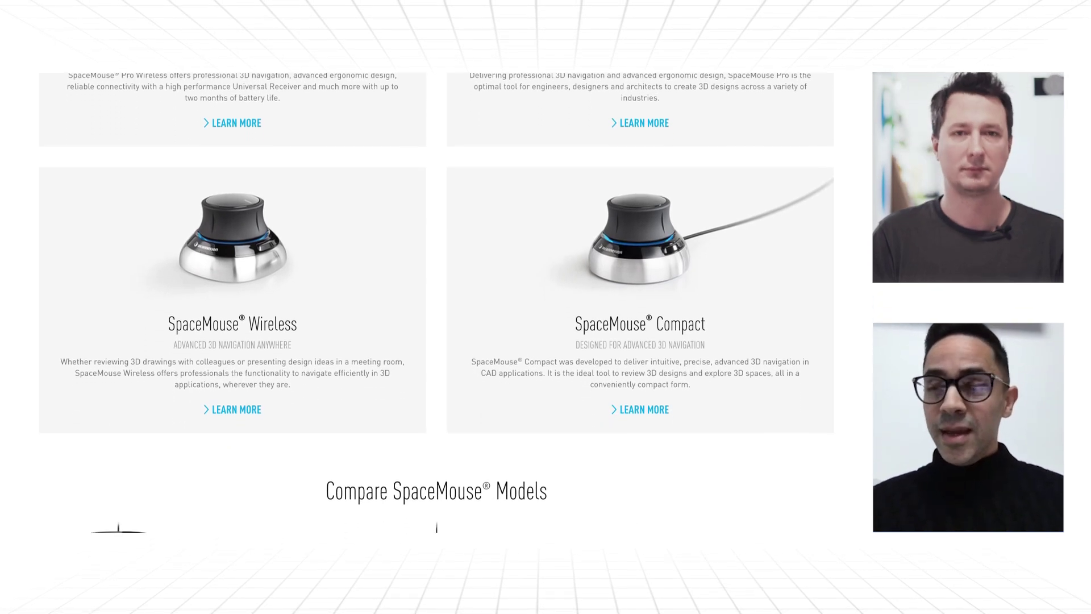
scroll(435, 301, "down", 3)
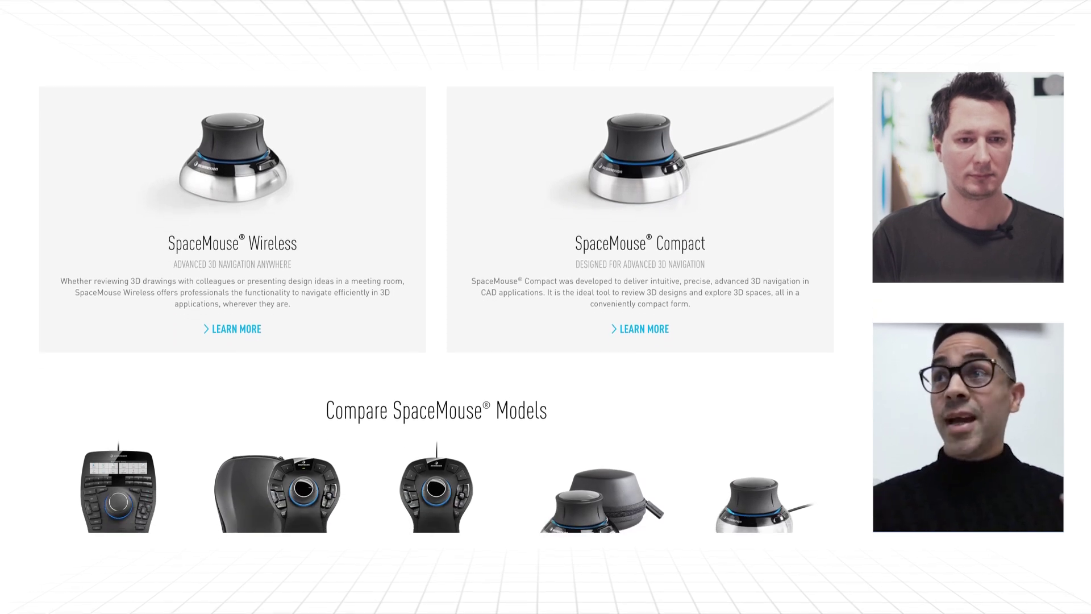
scroll(435, 301, "down", 3)
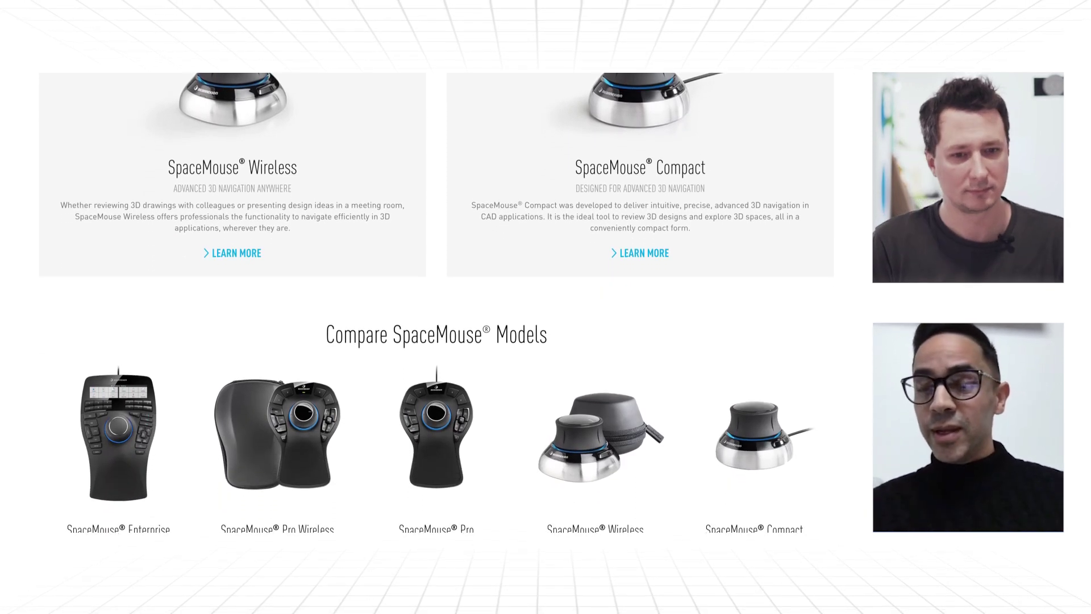
scroll(435, 302, "down", 3)
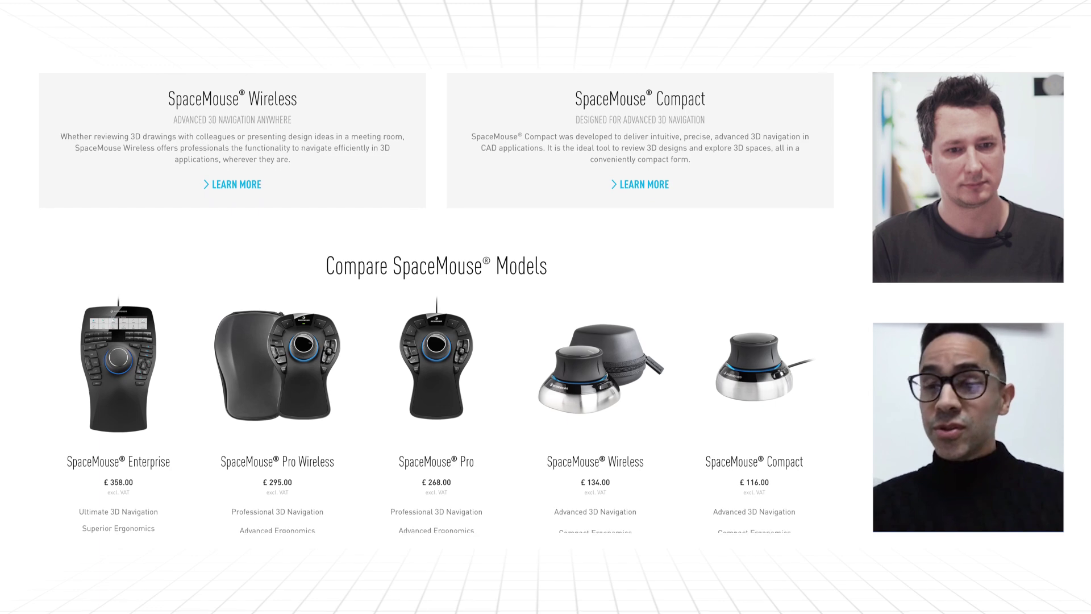
scroll(434, 301, "down", 3)
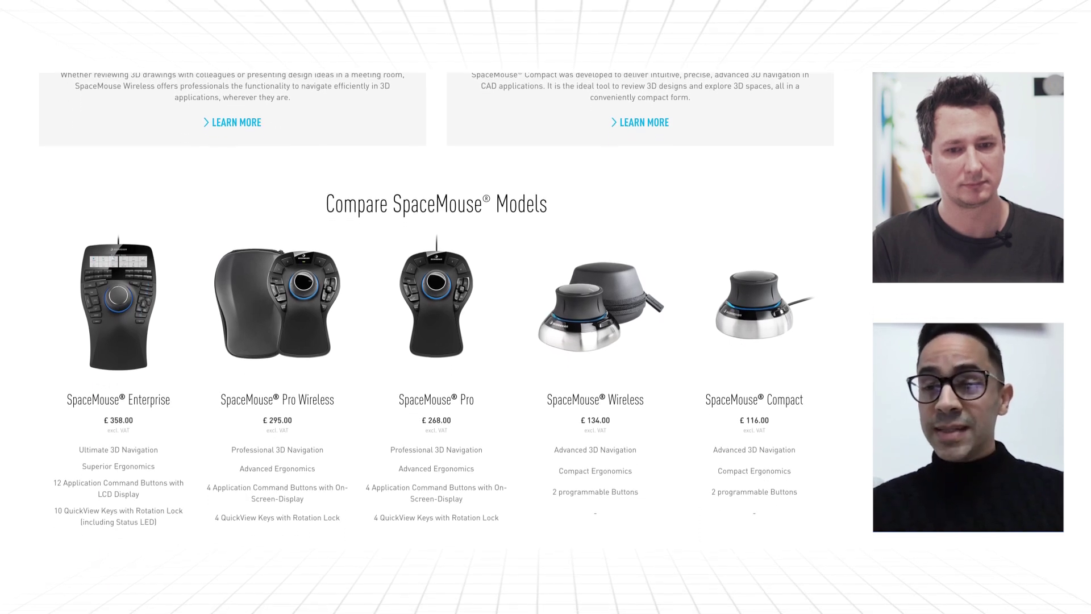
scroll(435, 301, "down", 2)
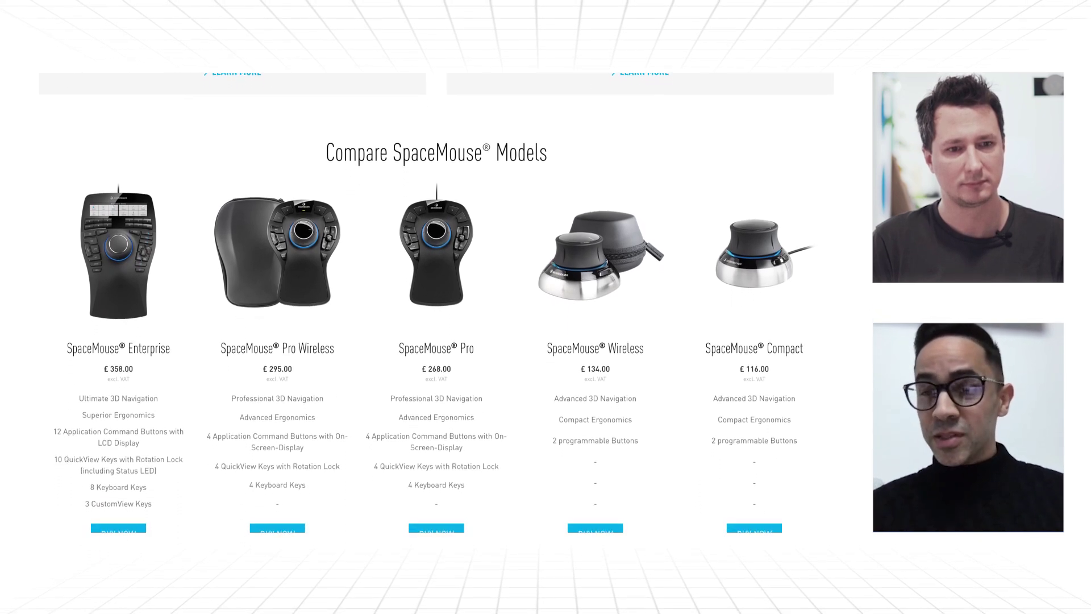
scroll(435, 301, "down", 2)
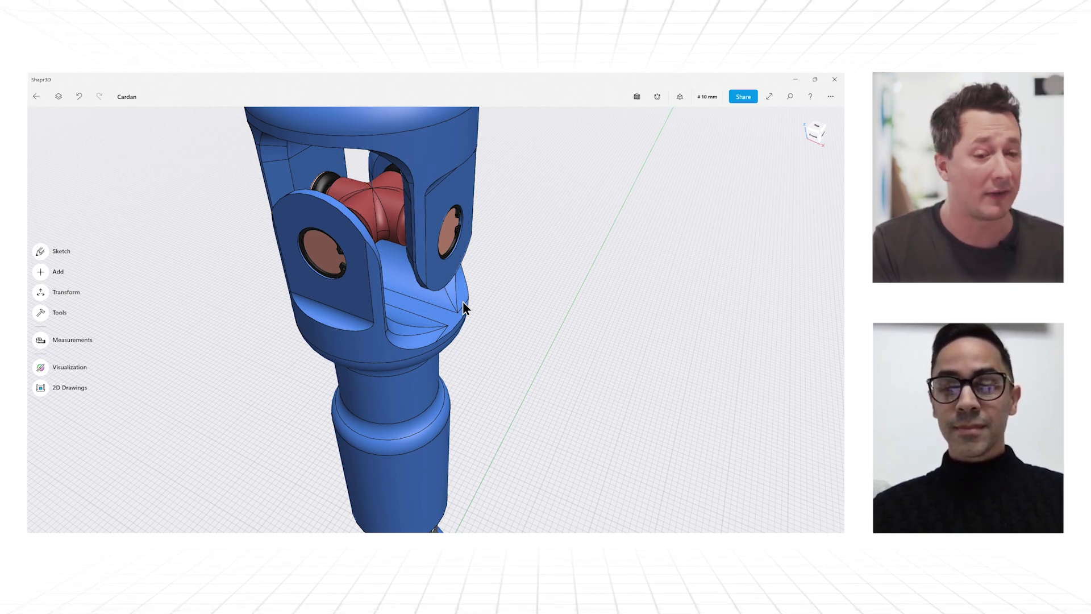
- Switch to Shapr3D and examine the Cardan shaft as a whole and its upper universal joint up close from several angles
scroll(463, 301, "down", 3)
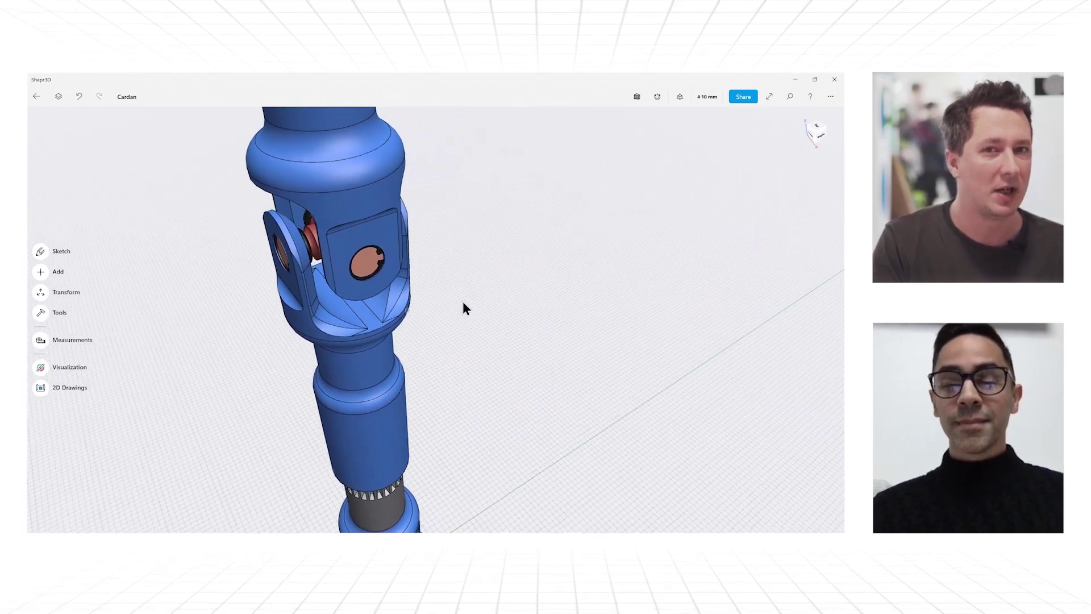
scroll(463, 301, "down", 8)
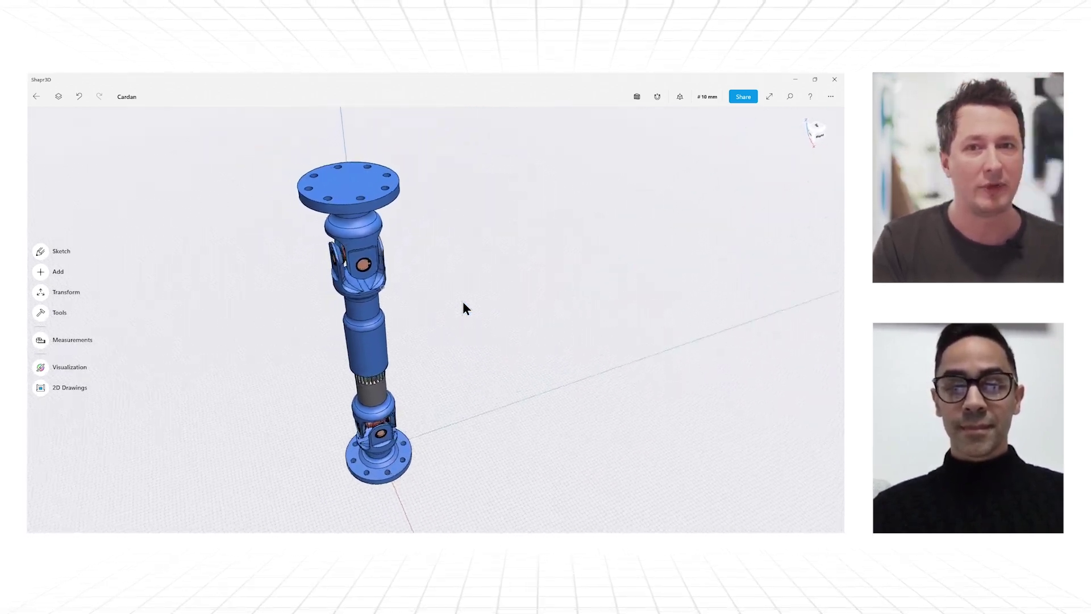
scroll(463, 302, "up", 6)
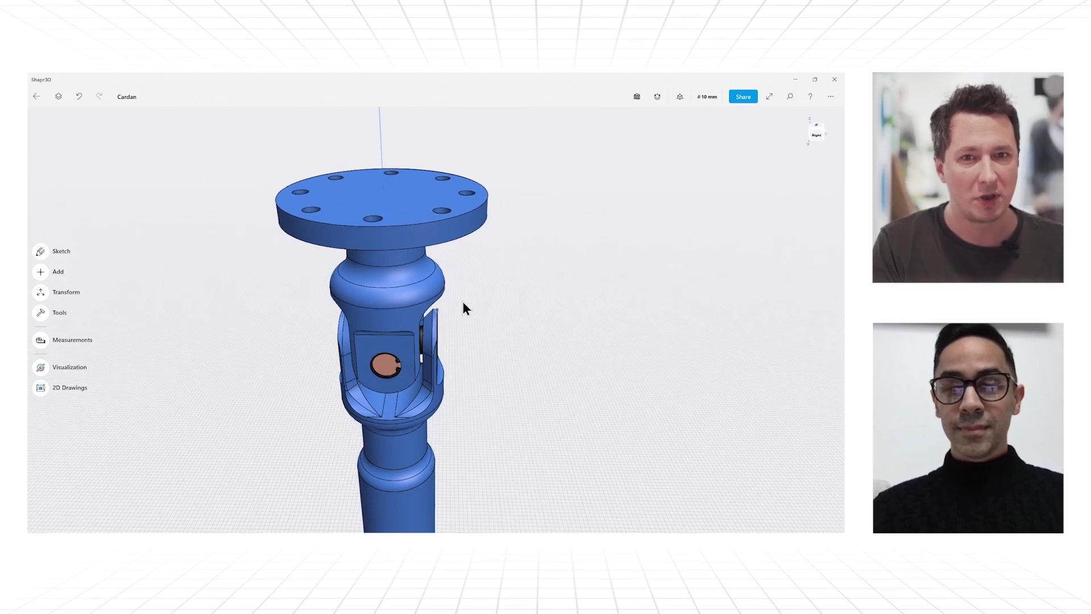
scroll(463, 306, "up", 10)
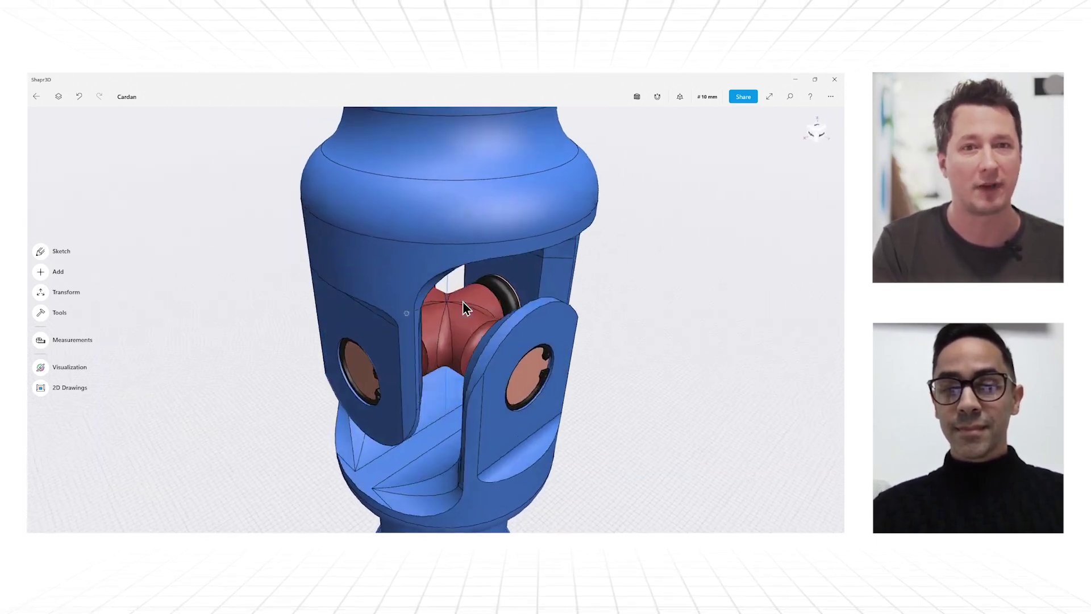
scroll(463, 301, "down", 10)
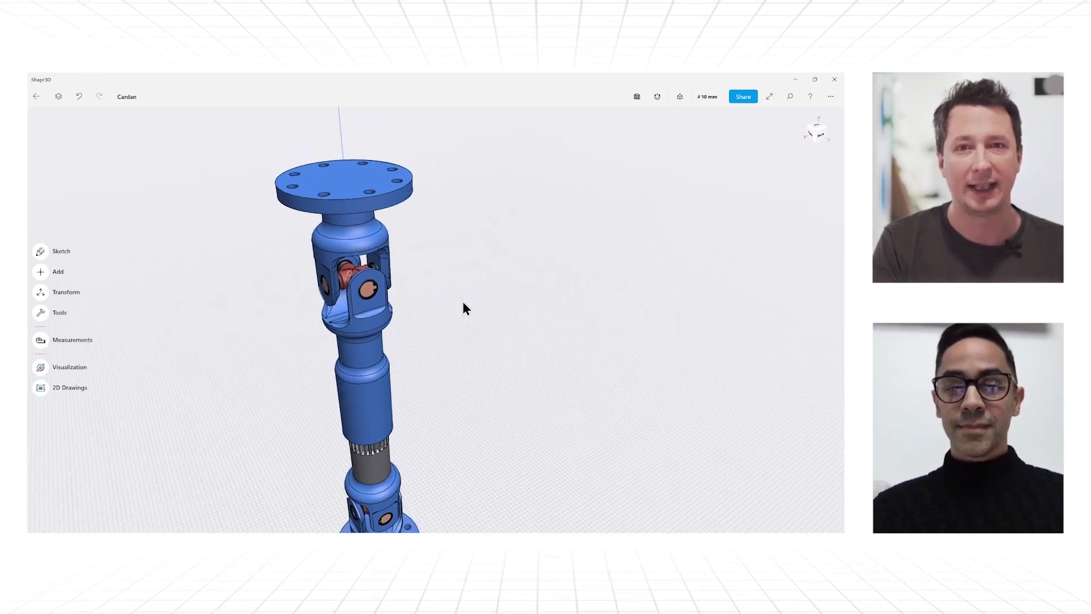
scroll(463, 304, "up", 10)
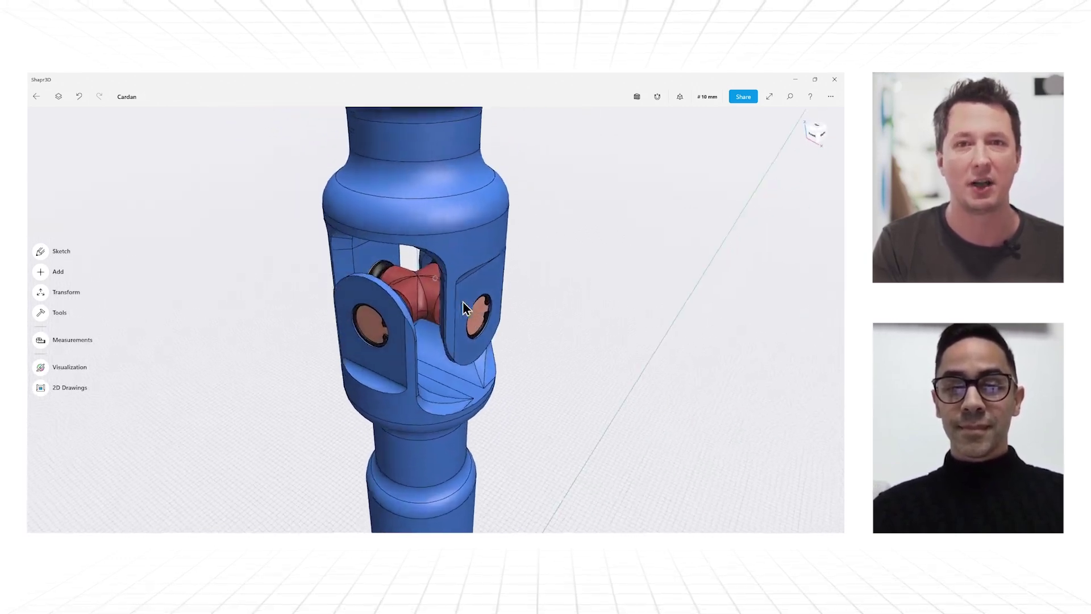
scroll(463, 301, "up", 1)
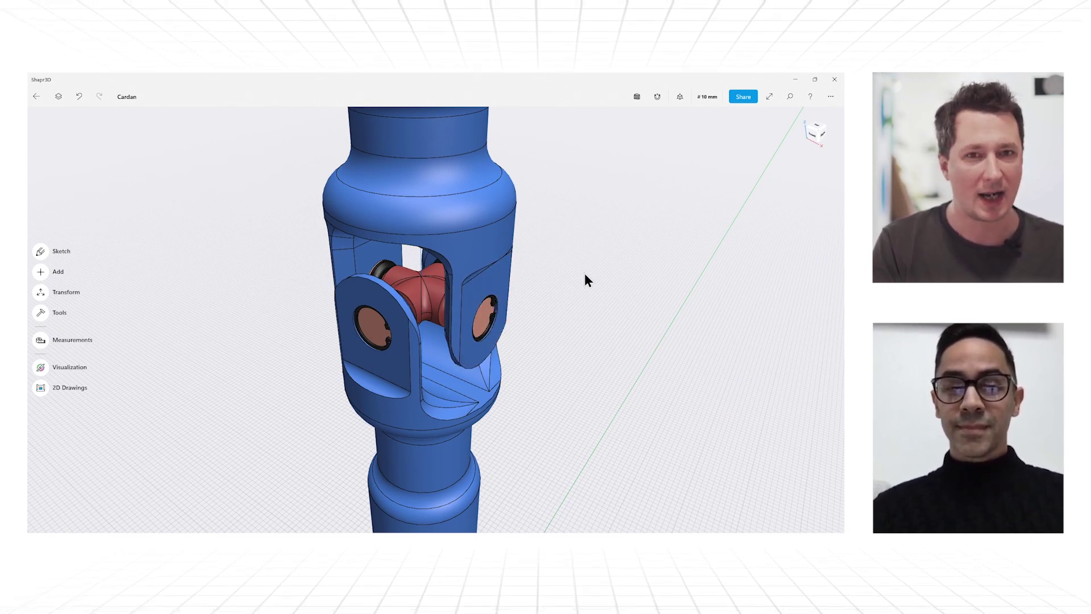
right_click_drag(586, 283, 587, 284)
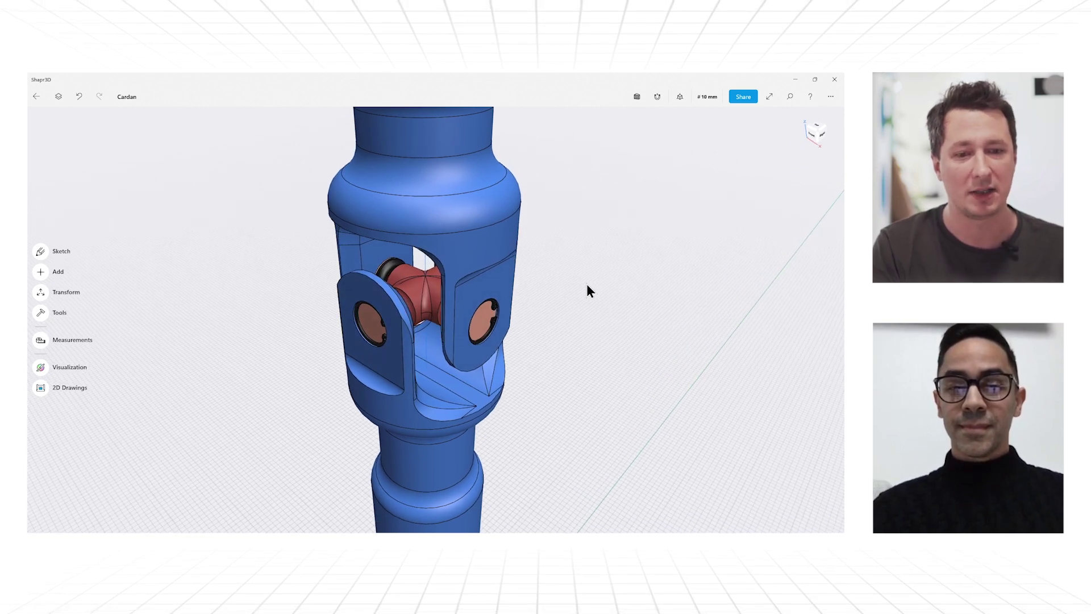
right_click_drag(587, 287, 599, 288)
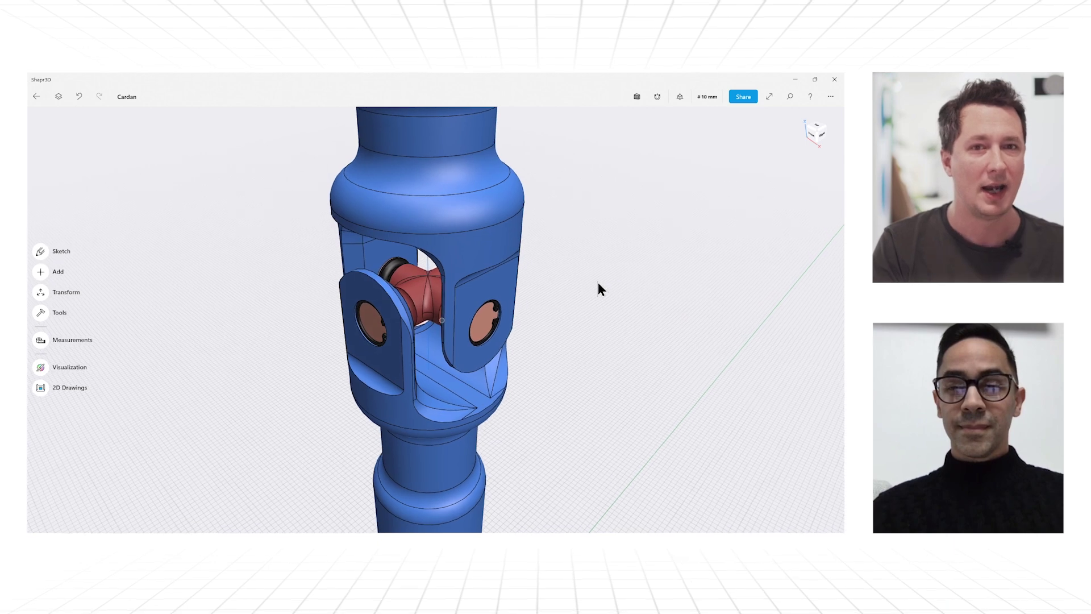
- Select the upper blue yoke body and relocate its Move/Rotate gizmo to the centre of the pin hole in its fork arm
left_click(494, 253)
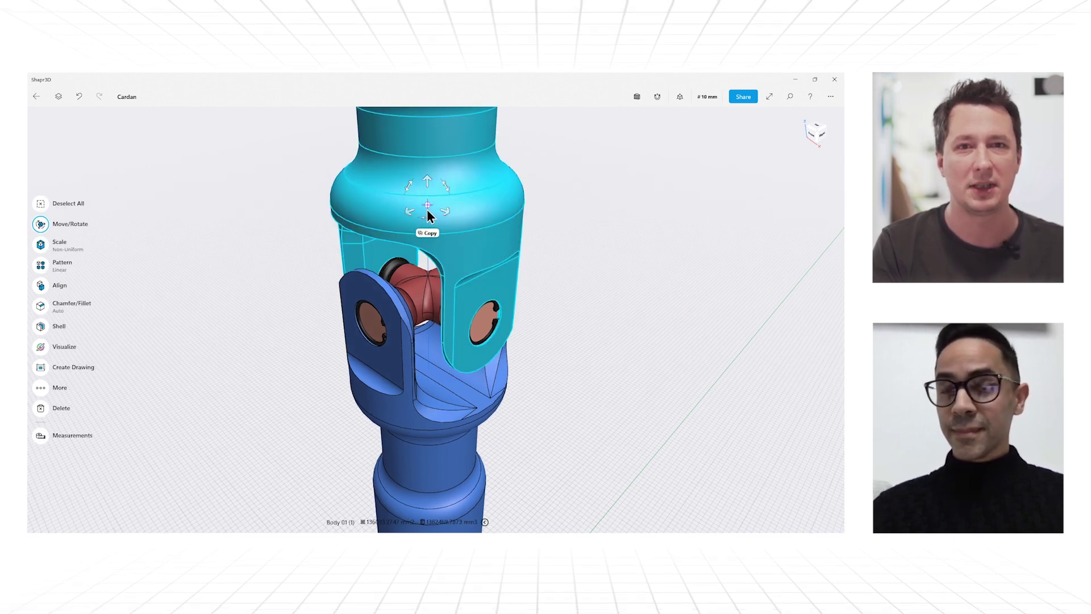
left_click(480, 308)
left_click_drag(479, 307, 482, 312)
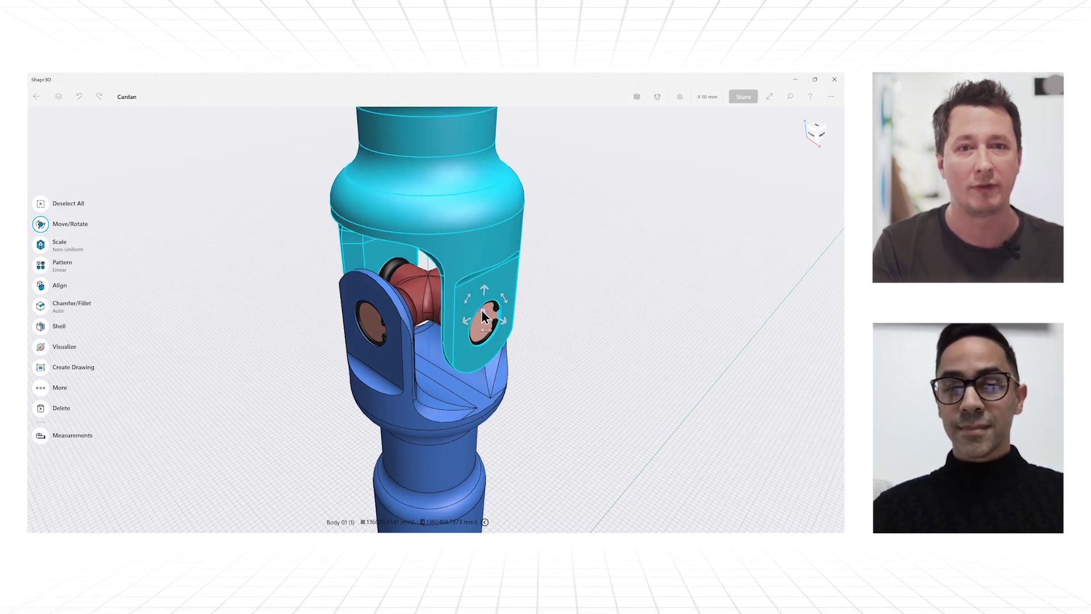
left_click(482, 311)
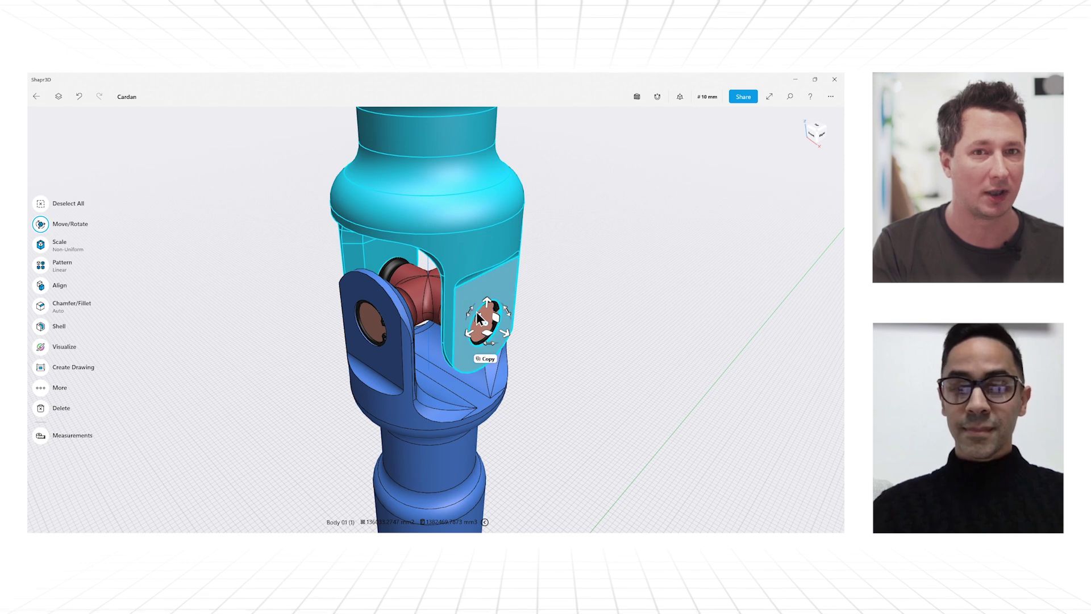
- Rotate the upper yoke with its flange by about 35° around the axis of the pin hole
right_click_drag(476, 312, 474, 312)
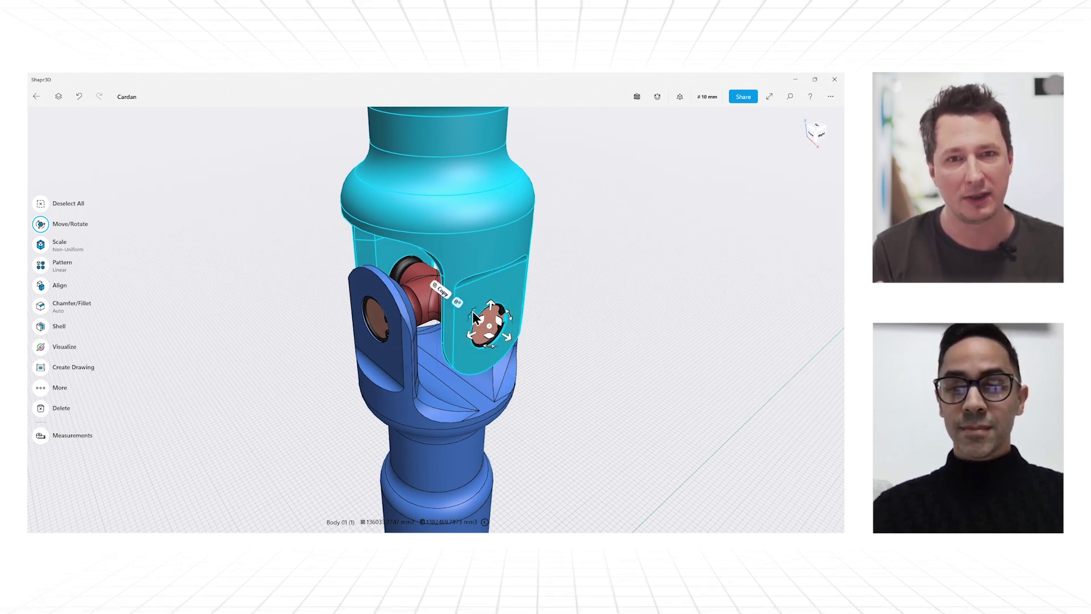
left_click_drag(474, 317, 326, 263)
scroll(326, 263, "down", 5)
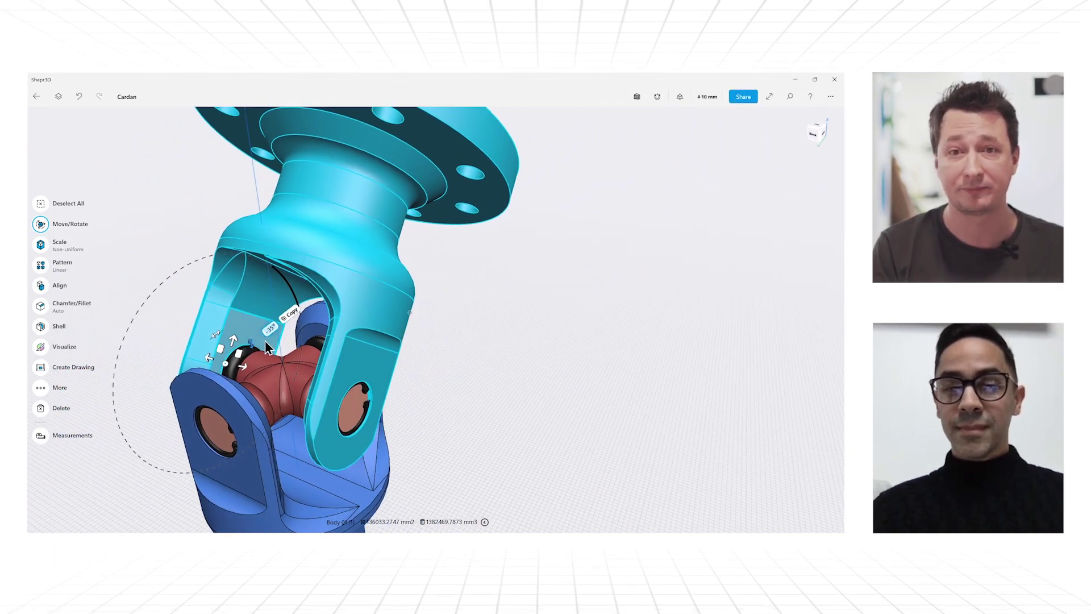
- Rotate the upper yoke with its flange back upright around the pin hole axis and clear the selection
left_click_drag(265, 340, 253, 322)
right_click_drag(361, 322, 361, 323)
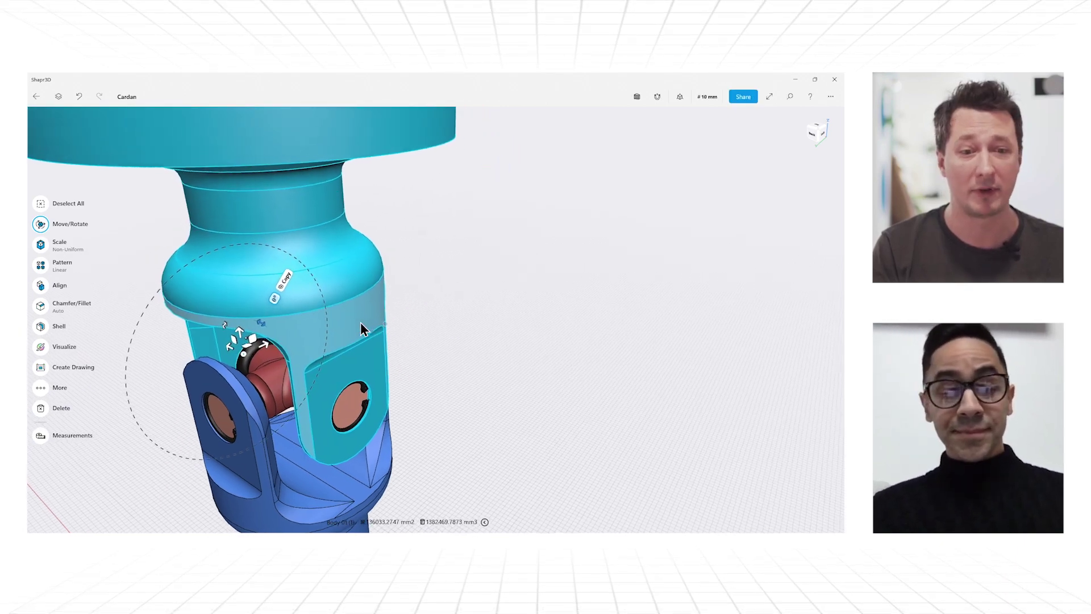
left_click(497, 325)
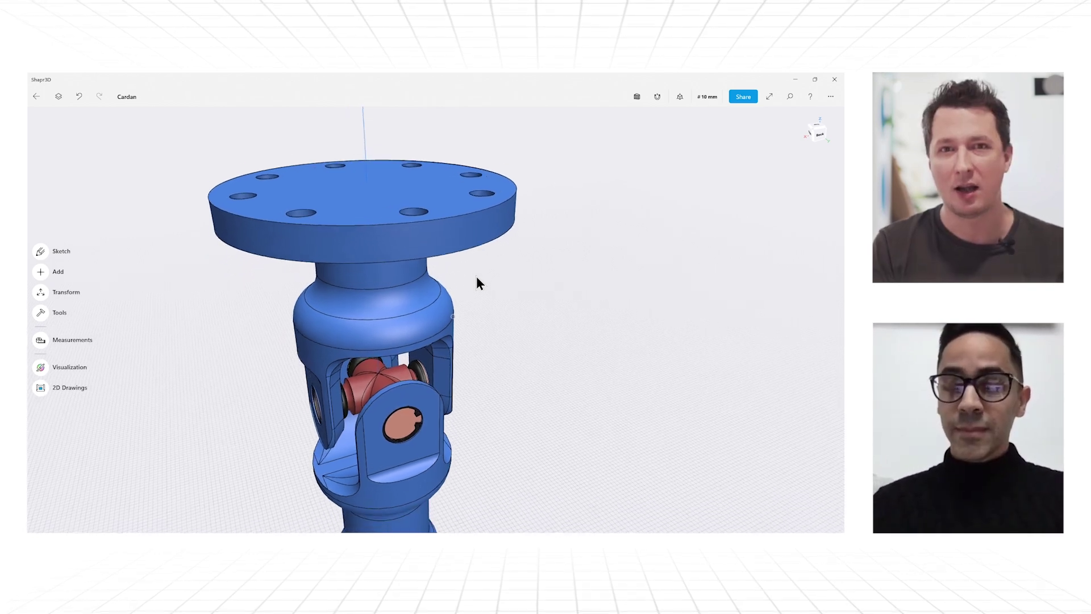
- Examine the top flange and upper universal joint of the Cardan shaft from several angles and distances
scroll(477, 277, "down", 5)
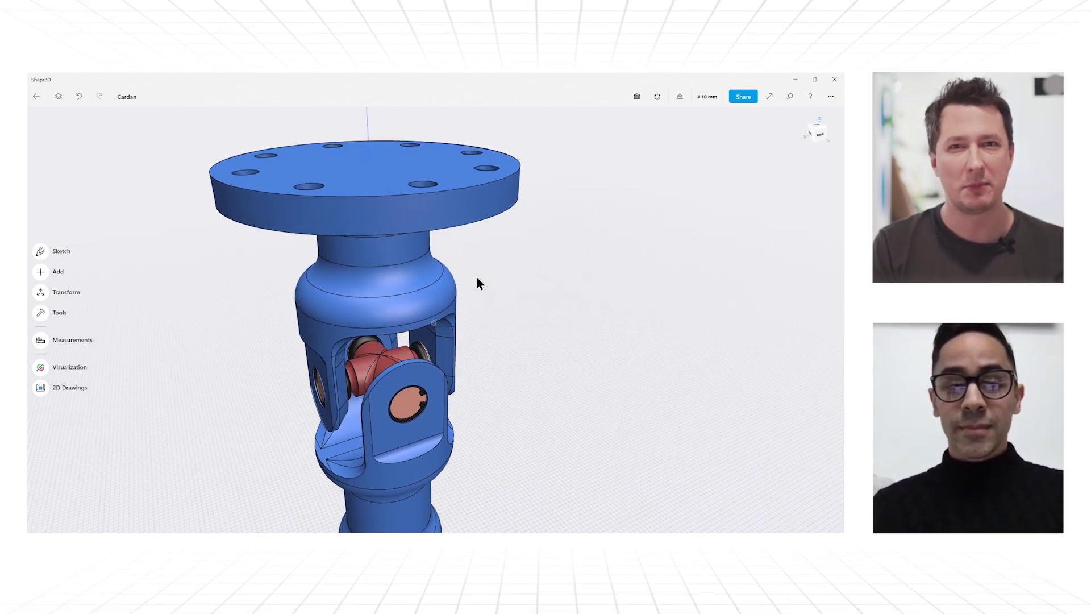
scroll(476, 276, "down", 1)
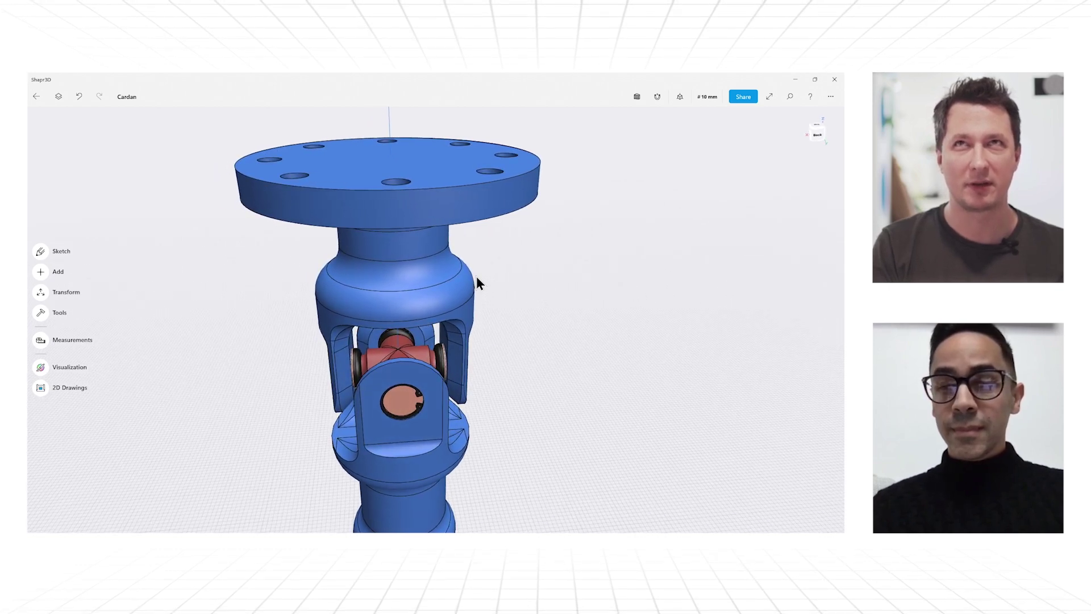
scroll(476, 277, "up", 4)
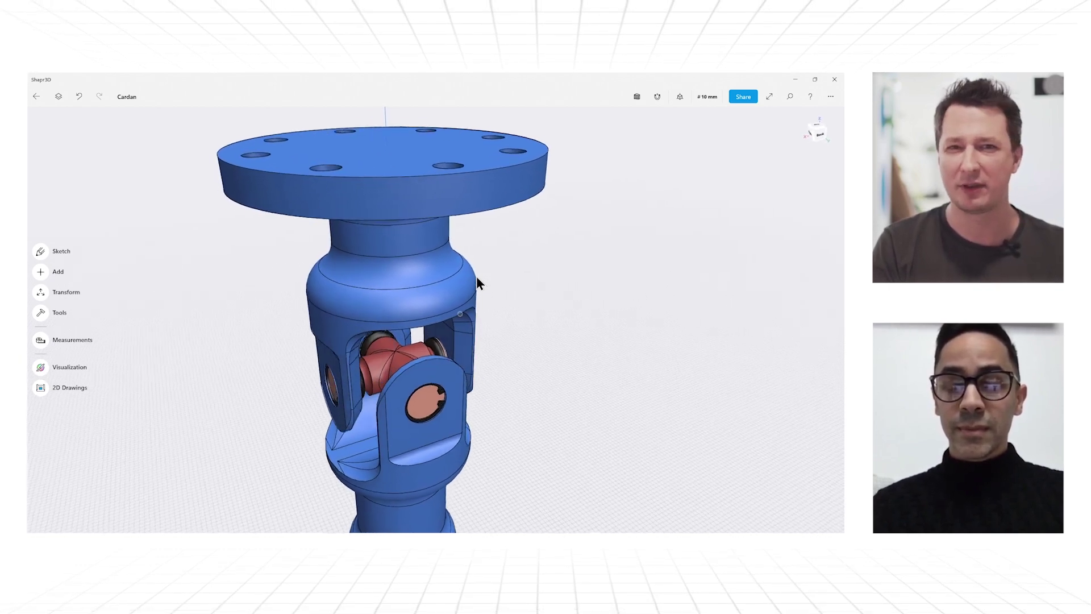
scroll(476, 276, "down", 5)
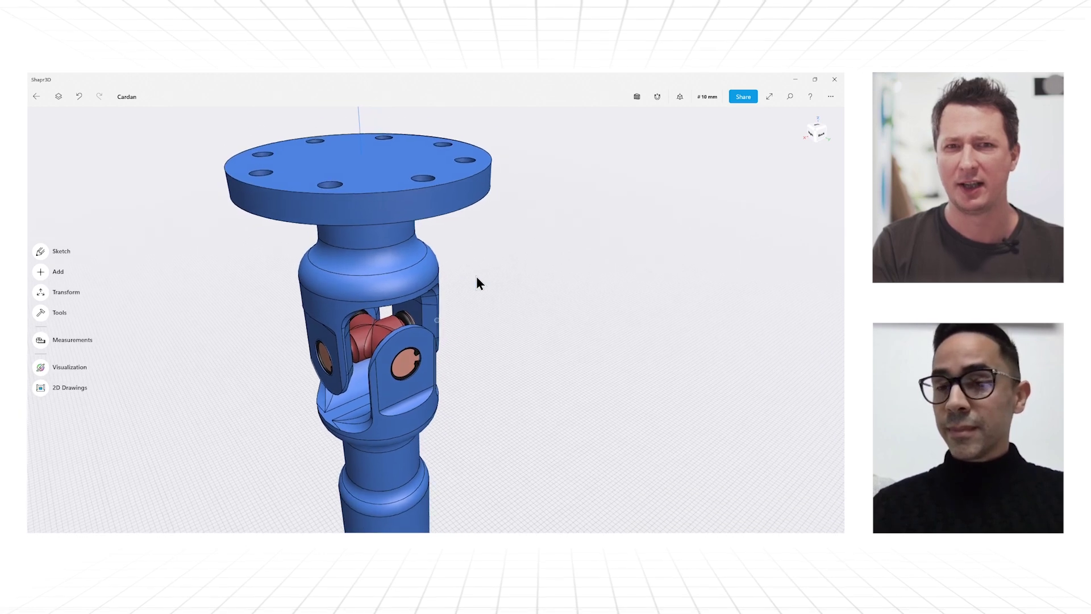
- Turn off Keep horizon level in the SpaceMouse settings, keeping the Object navigation mode, and check the setting while viewing the joint
left_click(680, 97)
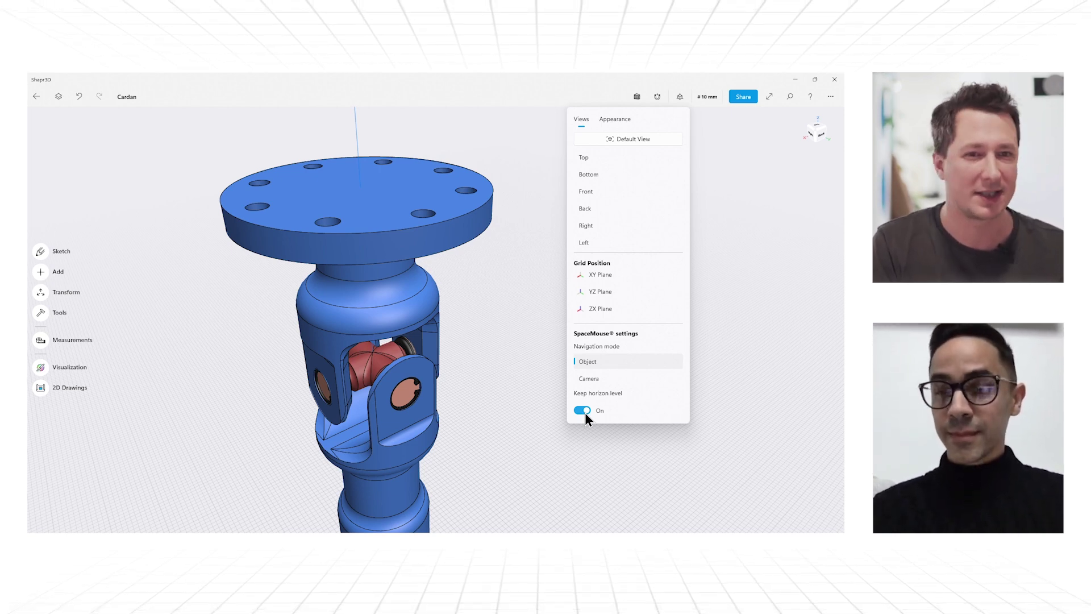
left_click(537, 381)
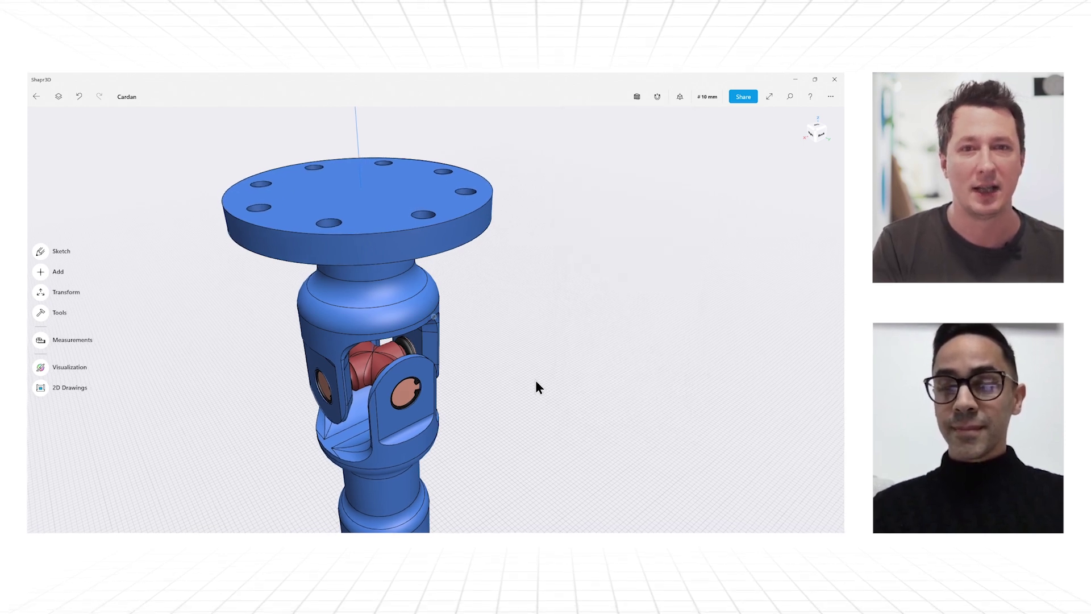
scroll(535, 379, "down", 4)
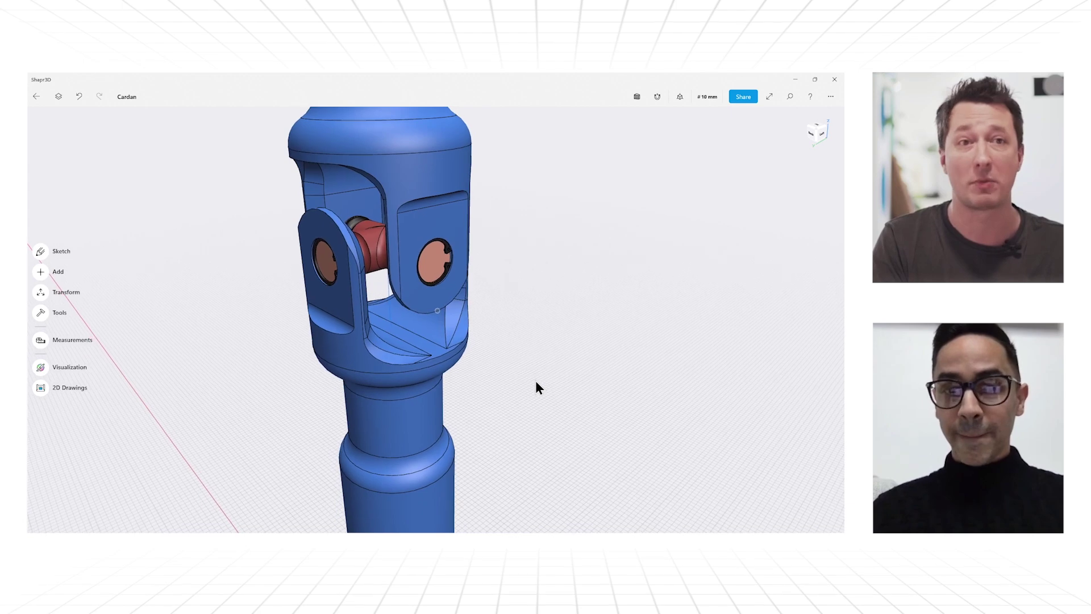
left_click(679, 97)
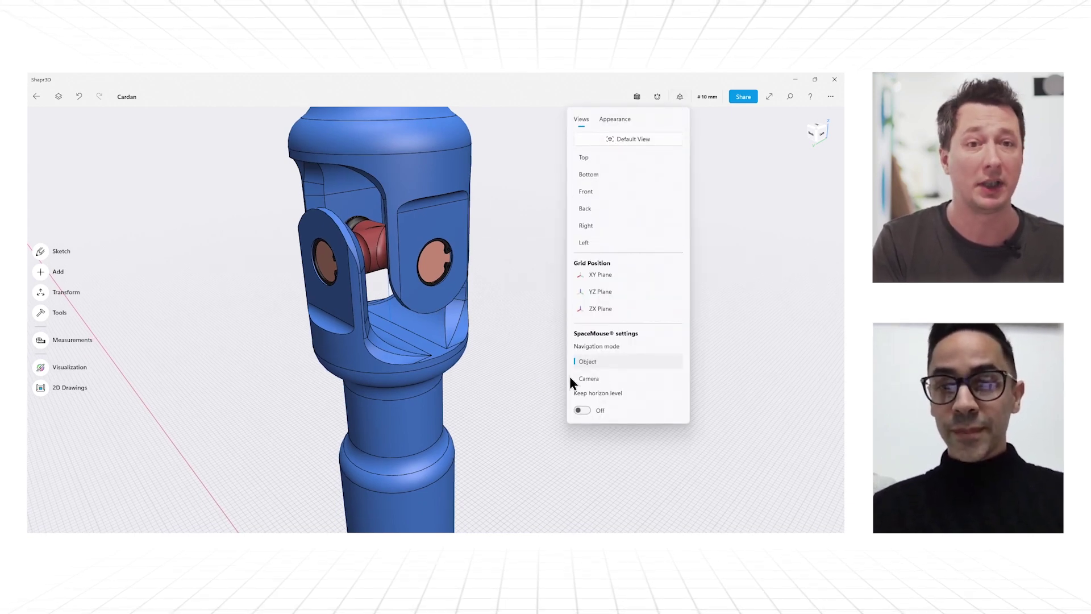
left_click(534, 402)
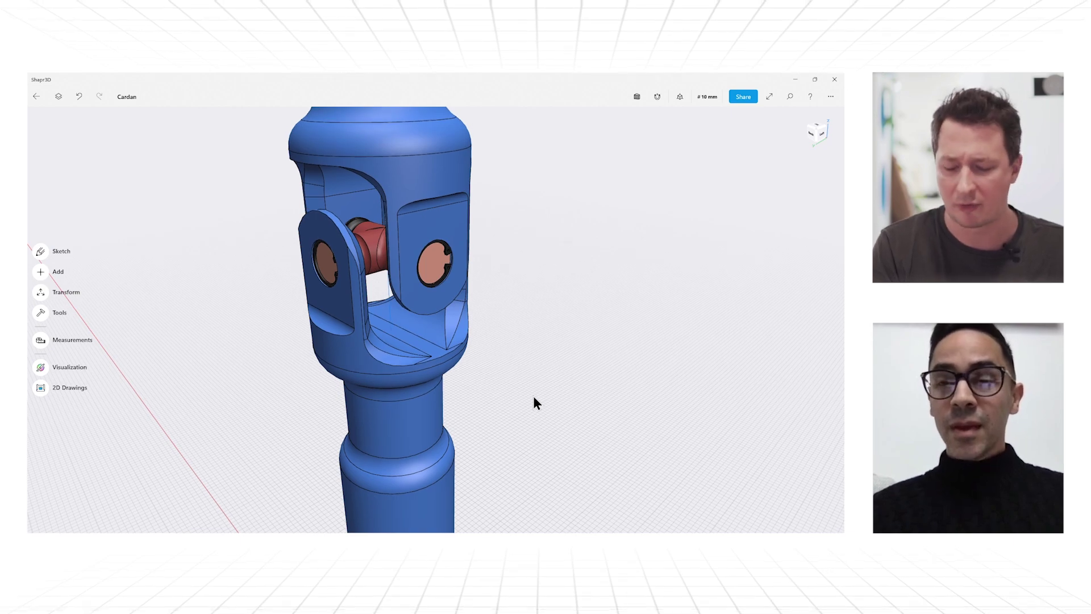
- Set the SpaceMouse navigation mode to Camera with Keep horizon level on
double_click(534, 397)
scroll(535, 402, "up", 2)
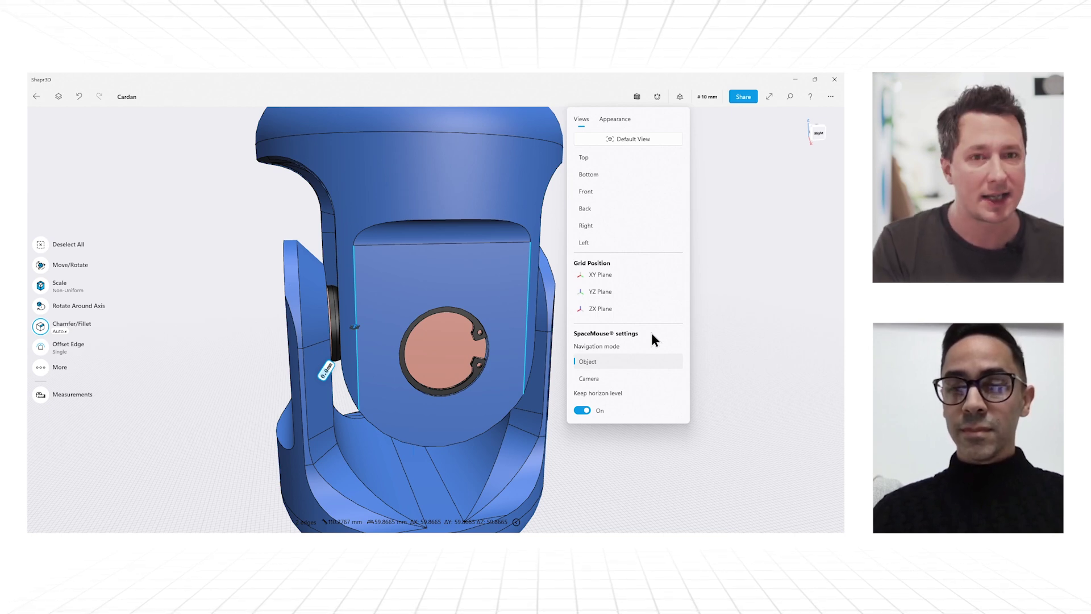
left_click(612, 380)
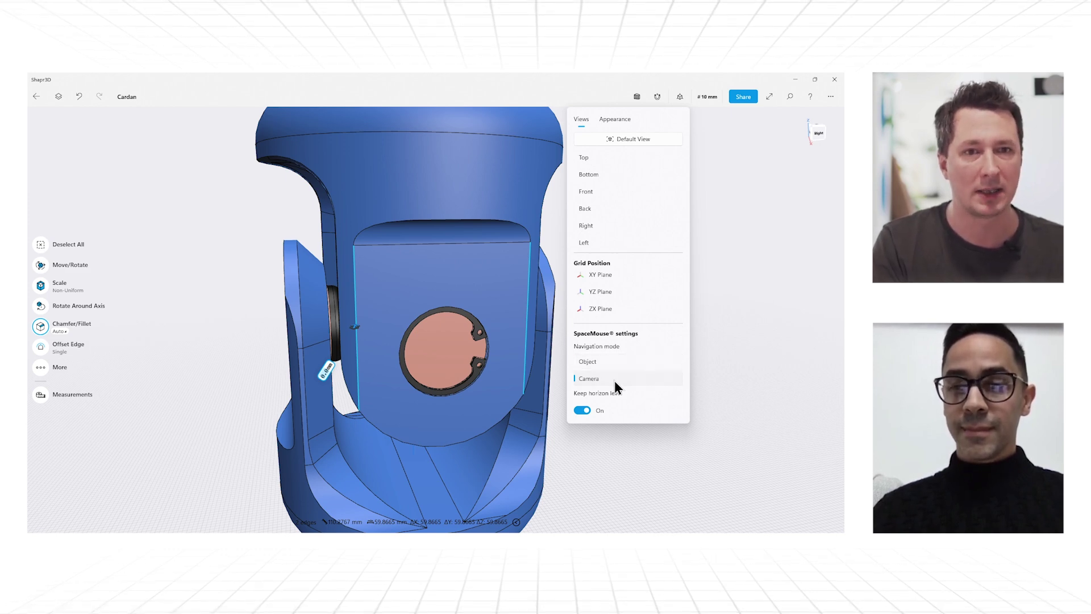
left_click(728, 366)
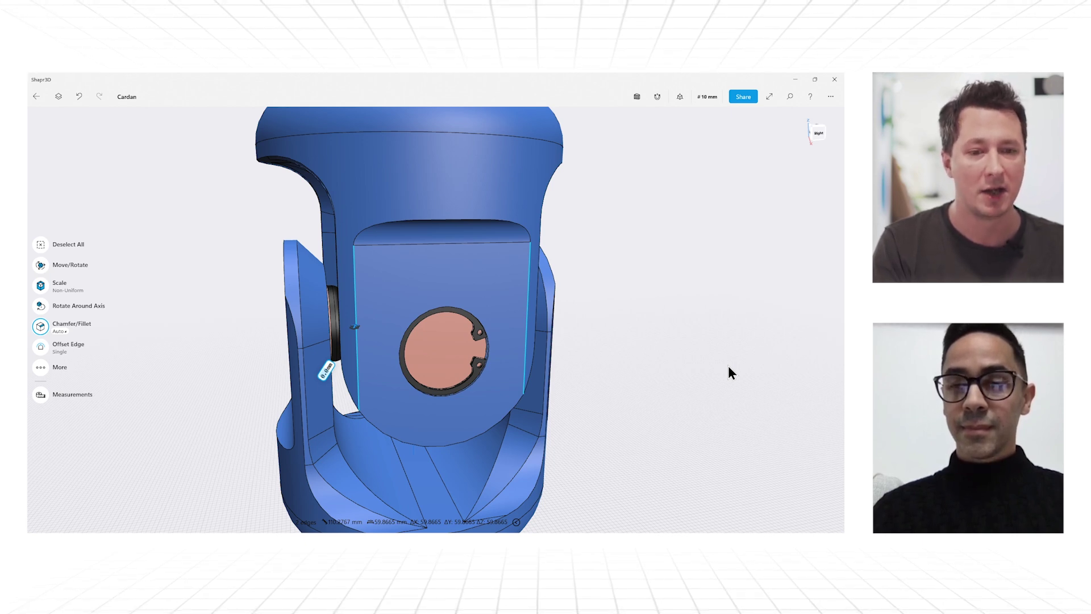
- Examine the fork arm up close and the whole upper joint with its flange using Camera navigation
scroll(729, 373, "right", 5)
scroll(729, 368, "left", 5)
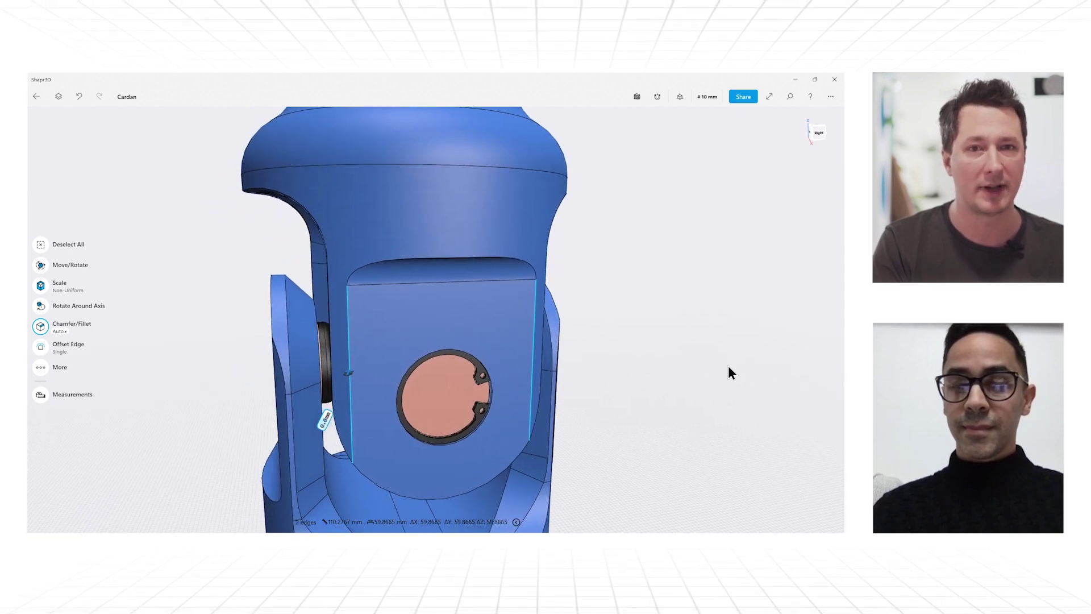
scroll(729, 367, "up", 3)
scroll(728, 372, "up", 2)
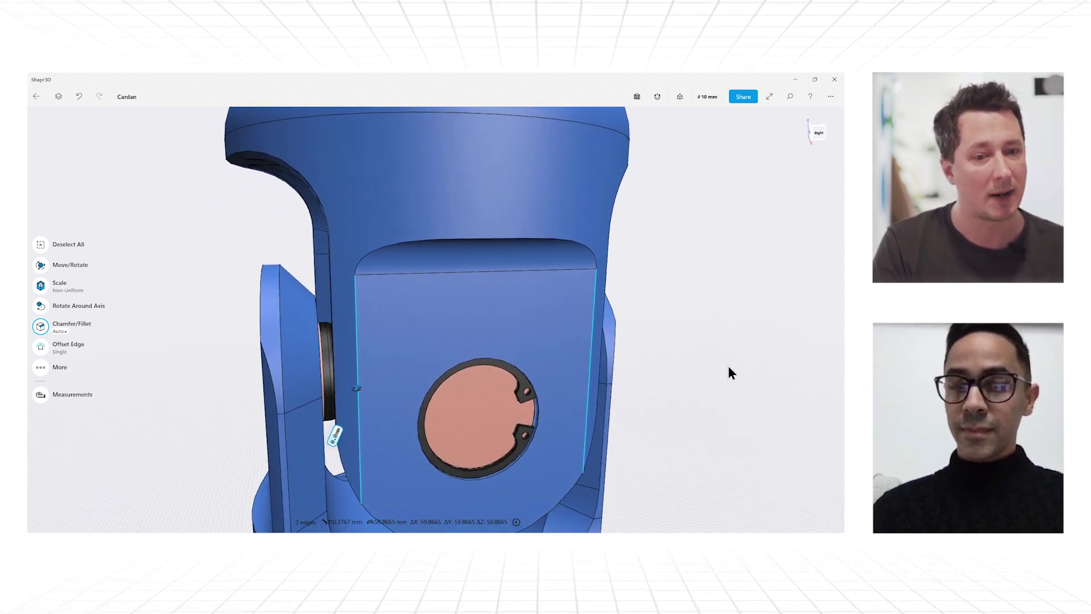
scroll(728, 367, "down", 4)
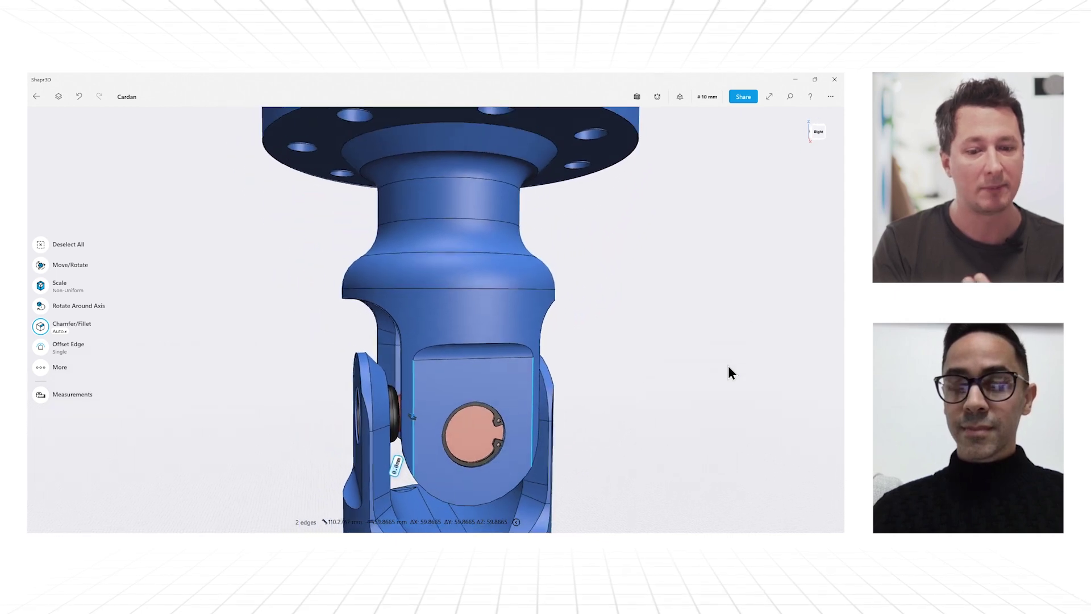
scroll(728, 366, "down", 5)
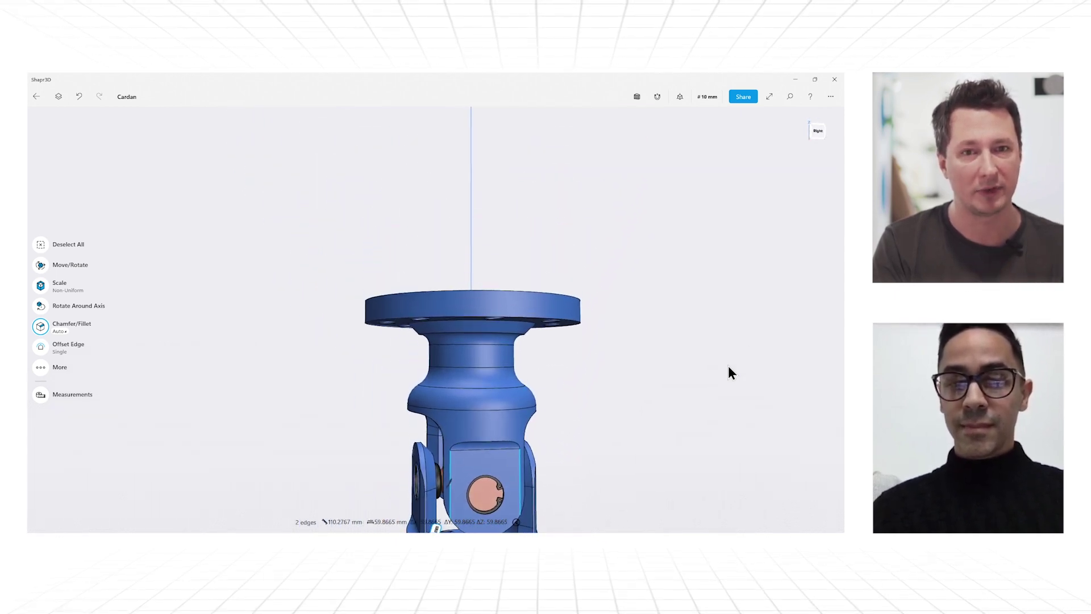
scroll(728, 366, "down", 4)
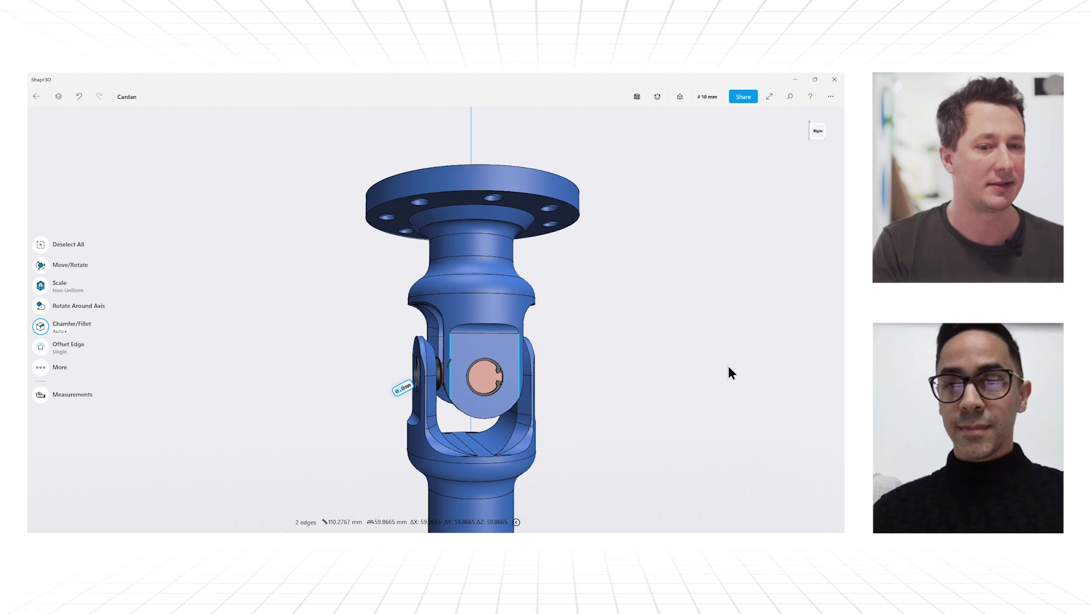
- Review the SpaceMouse navigation mode options in the view settings and return to the upper joint
left_click(682, 97)
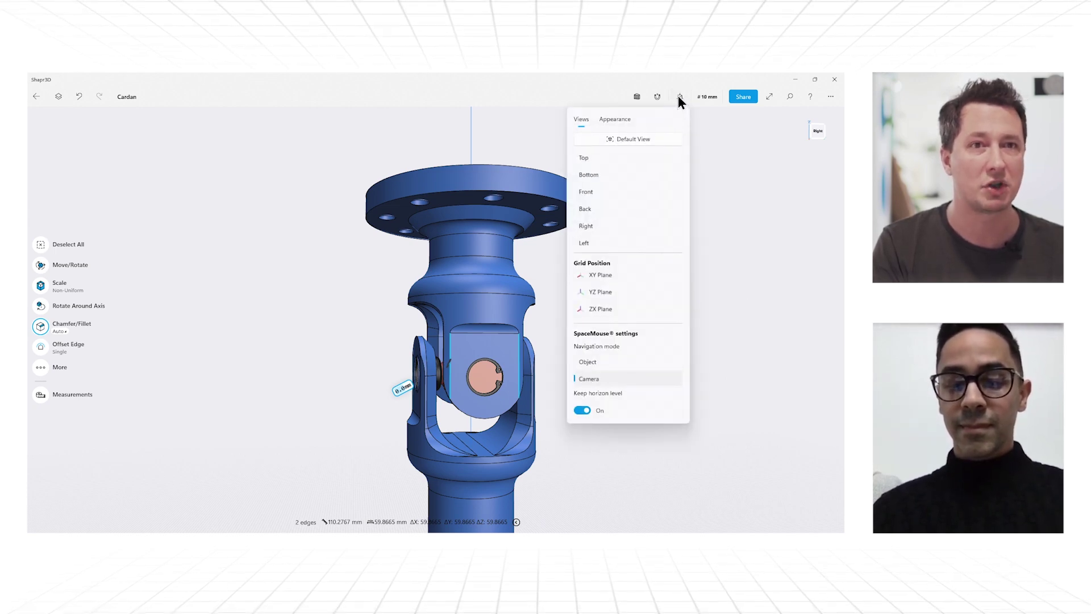
key("Escape")
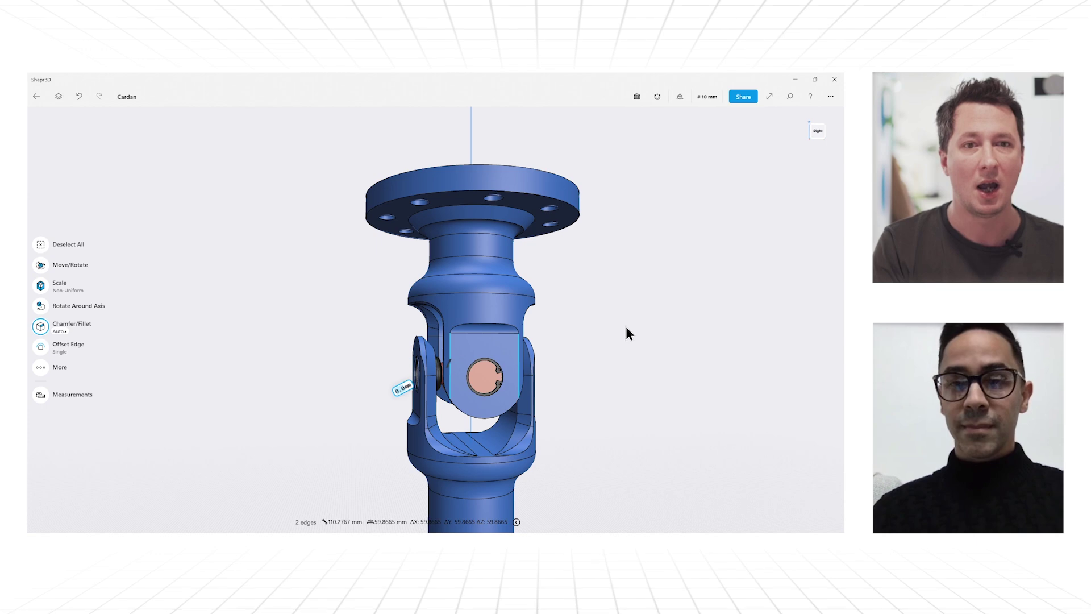
left_click(679, 96)
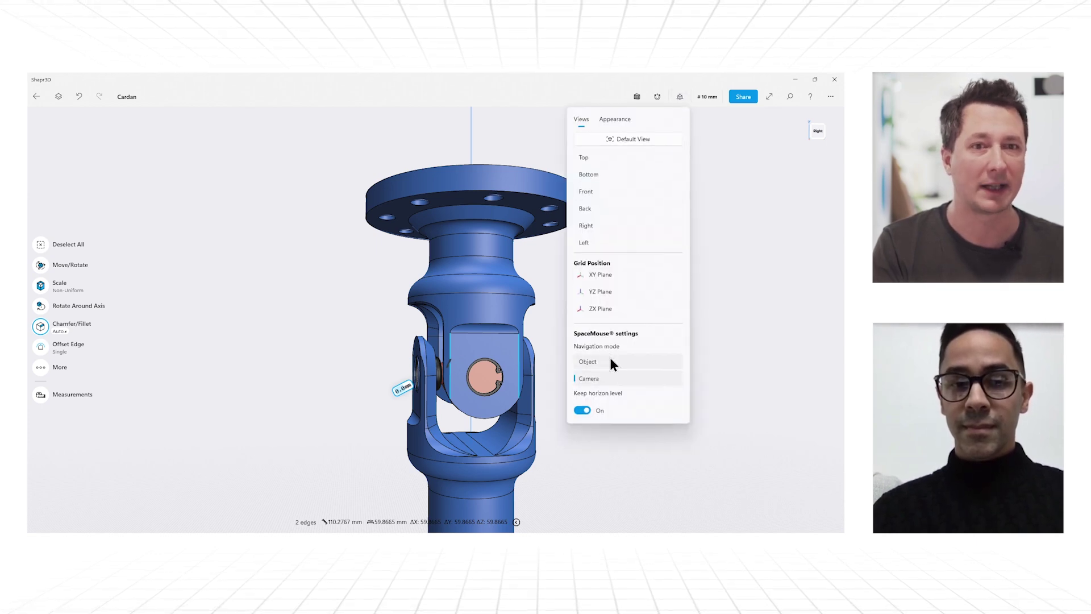
left_click(732, 329)
right_click_drag(731, 328, 731, 328)
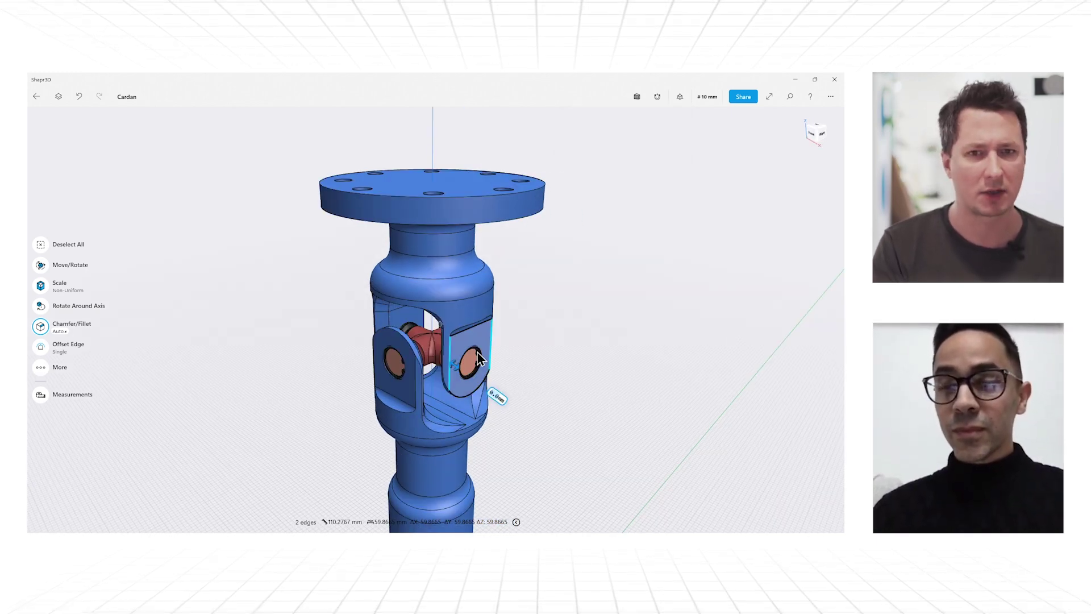
- Examine the upper joint's red cross and the fork arm with the pin hole up close
scroll(497, 376, "up", 5)
scroll(498, 377, "up", 5)
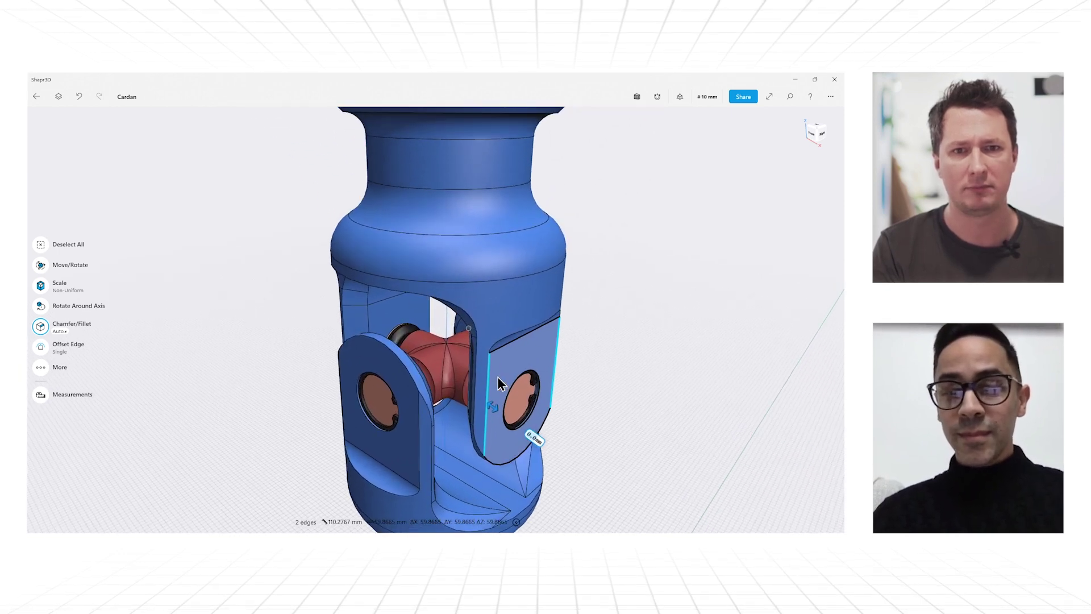
right_click_drag(497, 377, 498, 377)
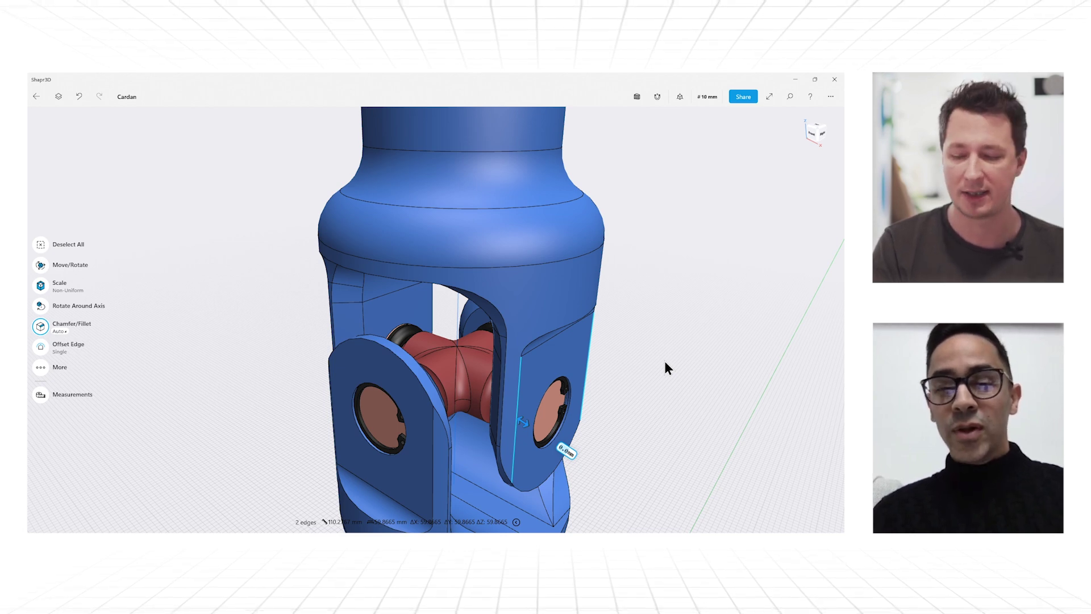
key("ctrl+s")
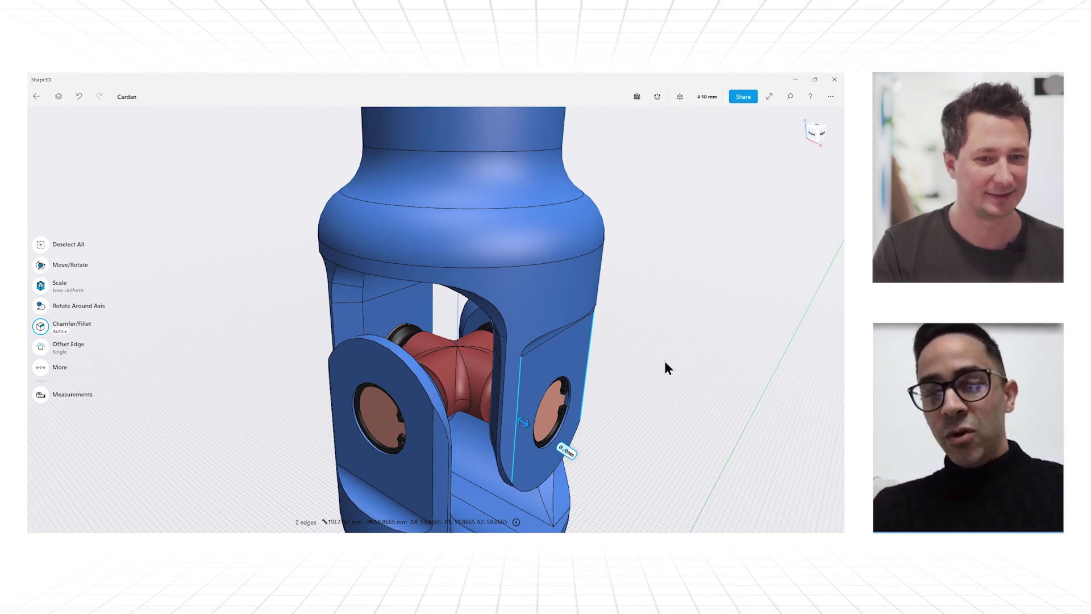
right_click_drag(664, 360, 479, 434)
scroll(479, 433, "up", 5)
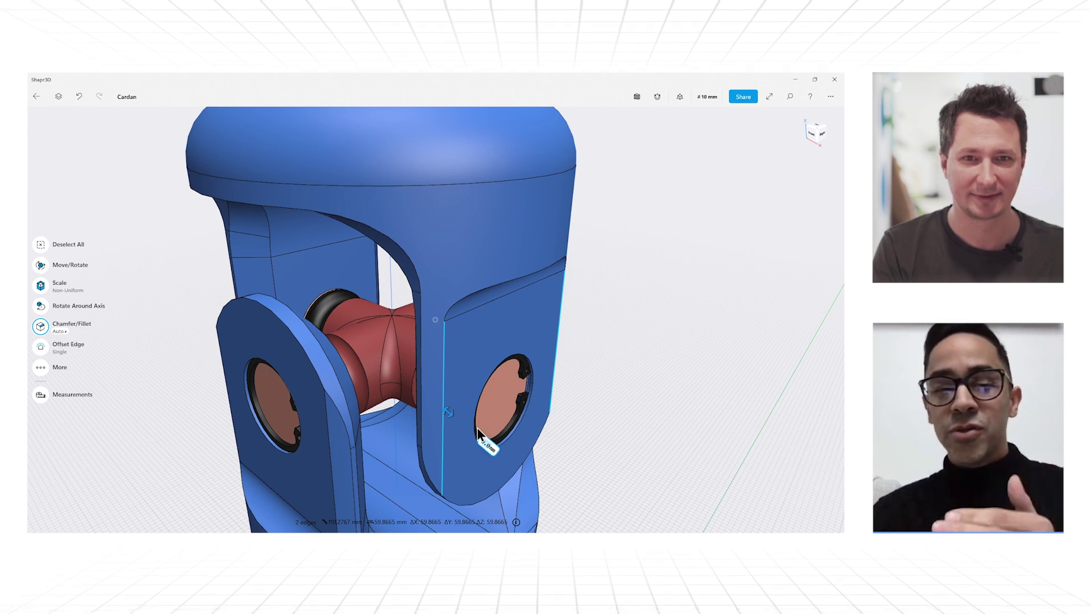
right_click_drag(477, 427, 468, 377)
scroll(468, 377, "up", 3)
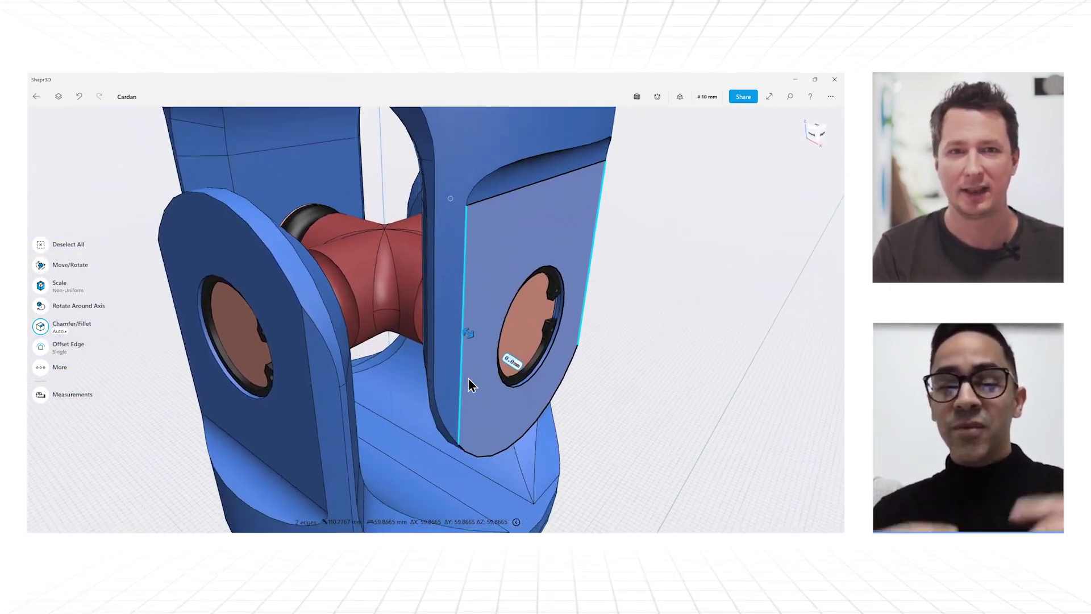
- Offset the fork arm's flat outer face around the pin hole outward to about 16 mm and clear the selection
left_click(500, 299)
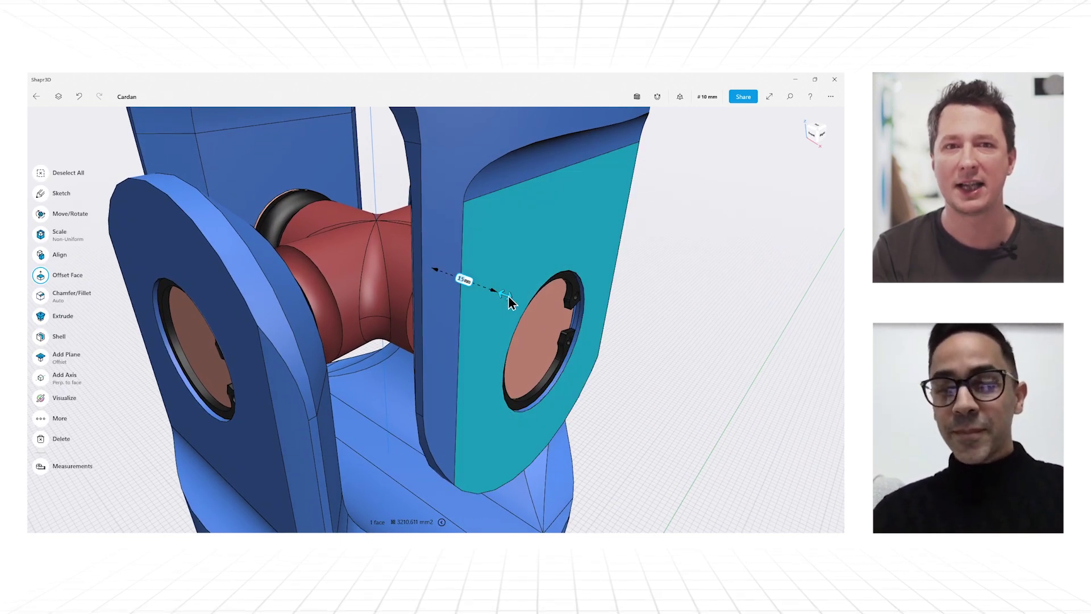
left_click_drag(508, 296, 513, 296)
scroll(514, 296, "up", 3)
scroll(513, 297, "down", 5)
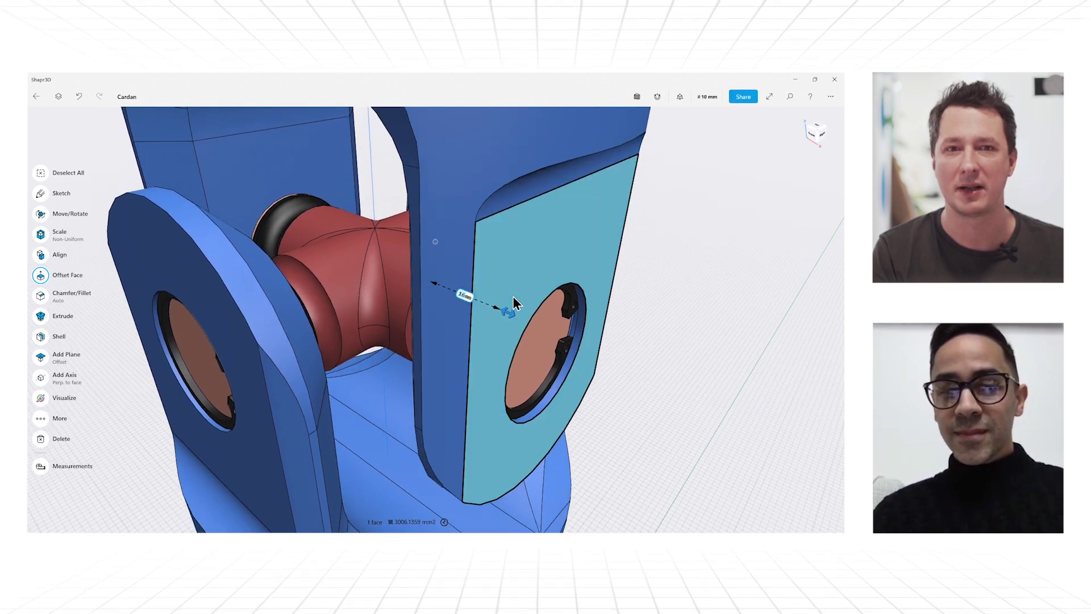
left_click(660, 330)
- Examine the Cardan shaft from the upper joint down past the splined section to the lower universal joint and flange
scroll(632, 327, "up", 3)
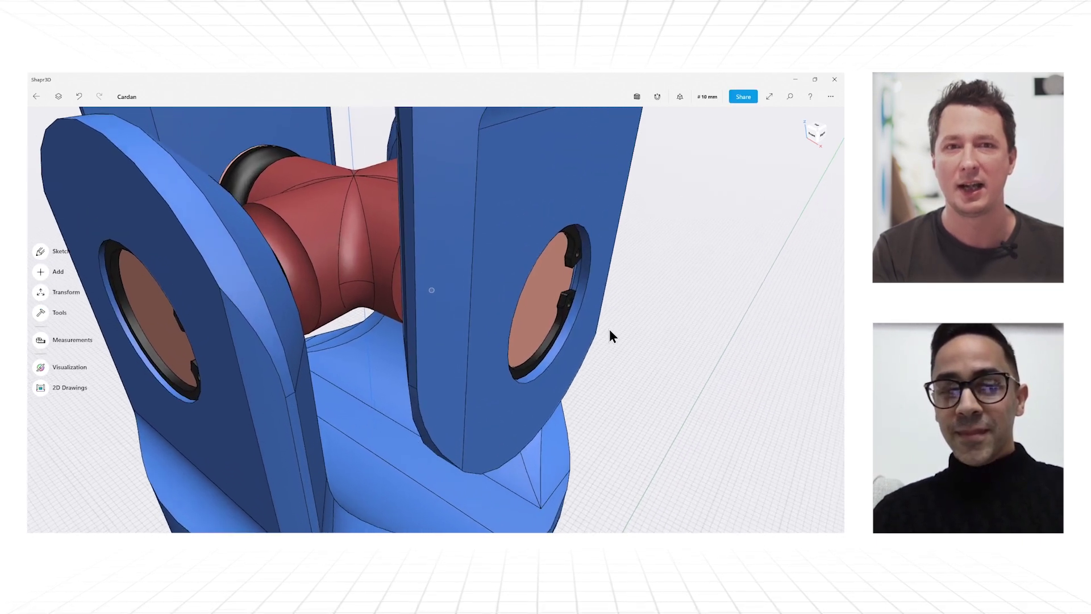
scroll(524, 309, "down", 5)
scroll(502, 308, "down", 3)
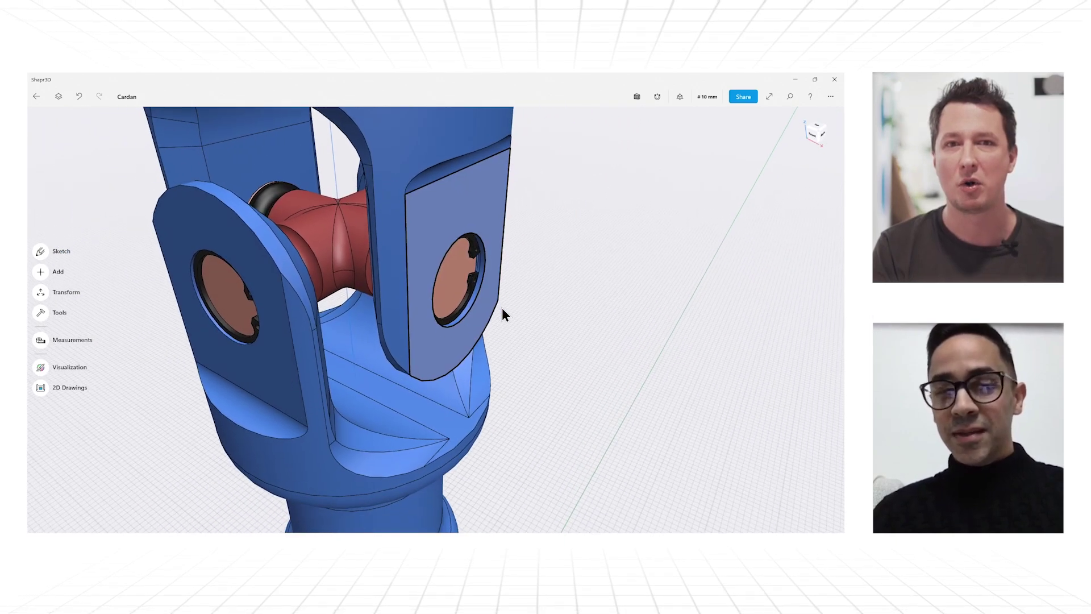
scroll(493, 309, "down", 8)
scroll(483, 311, "down", 8)
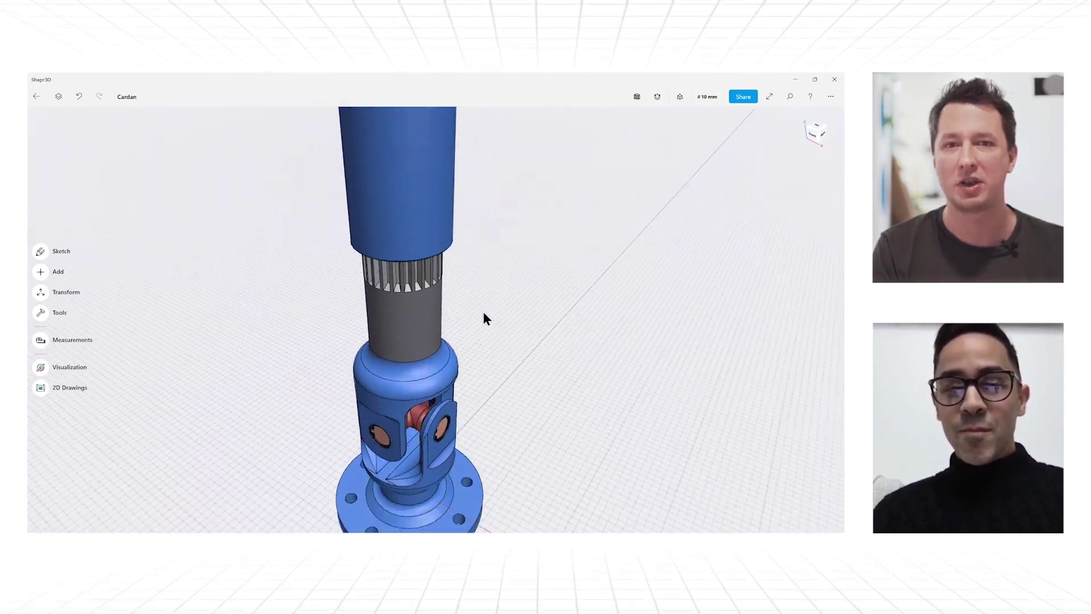
scroll(482, 310, "up", 6)
scroll(481, 308, "up", 6)
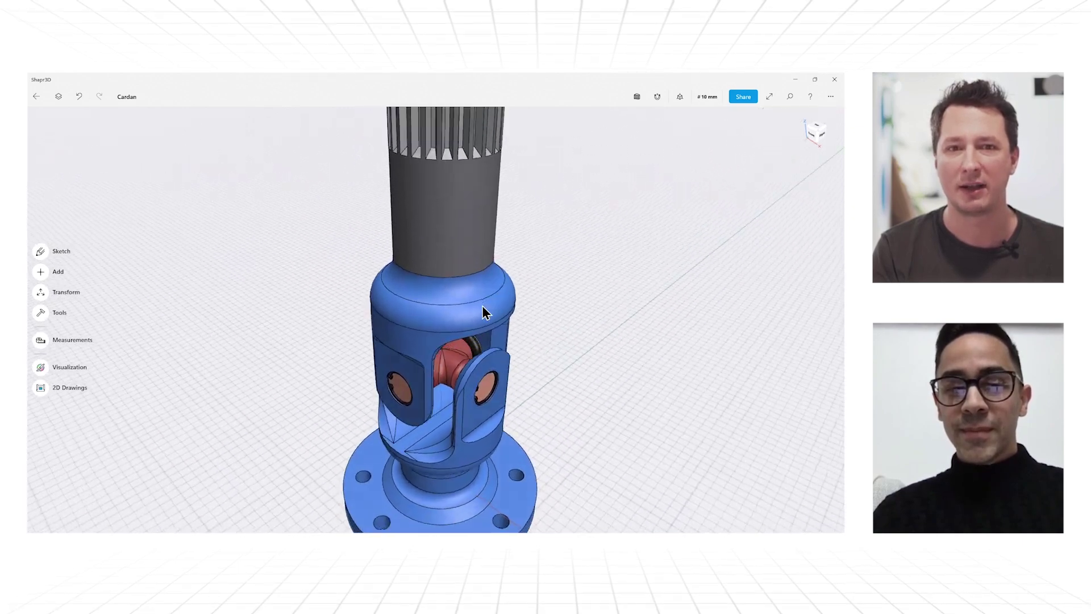
scroll(504, 319, "down", 4)
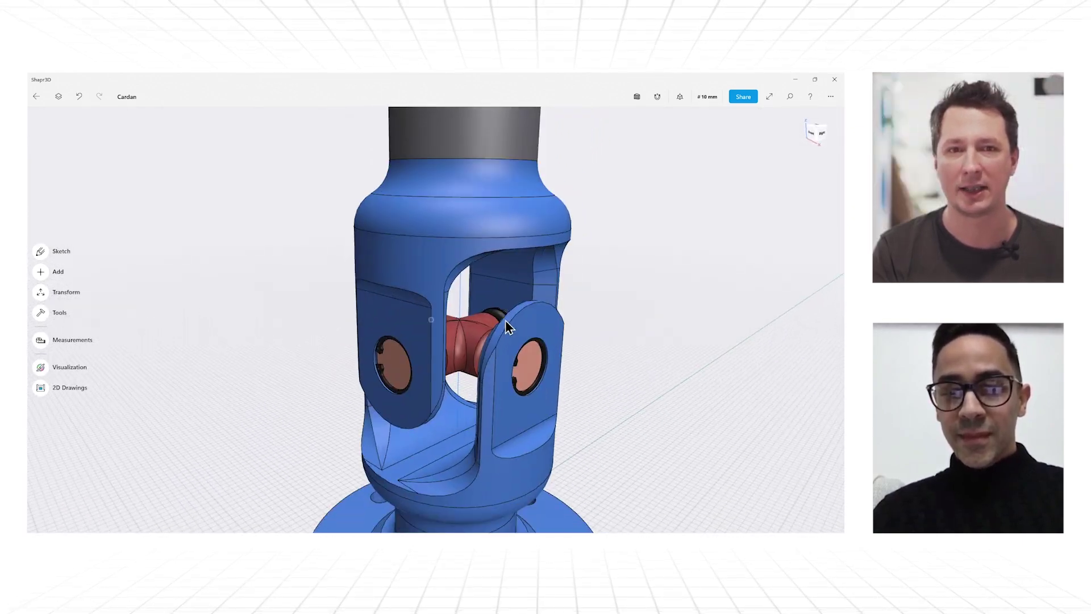
- Select the flat outer faces around the pin holes on two neighbouring fork arms one after the other and clear the selection
left_click(503, 394)
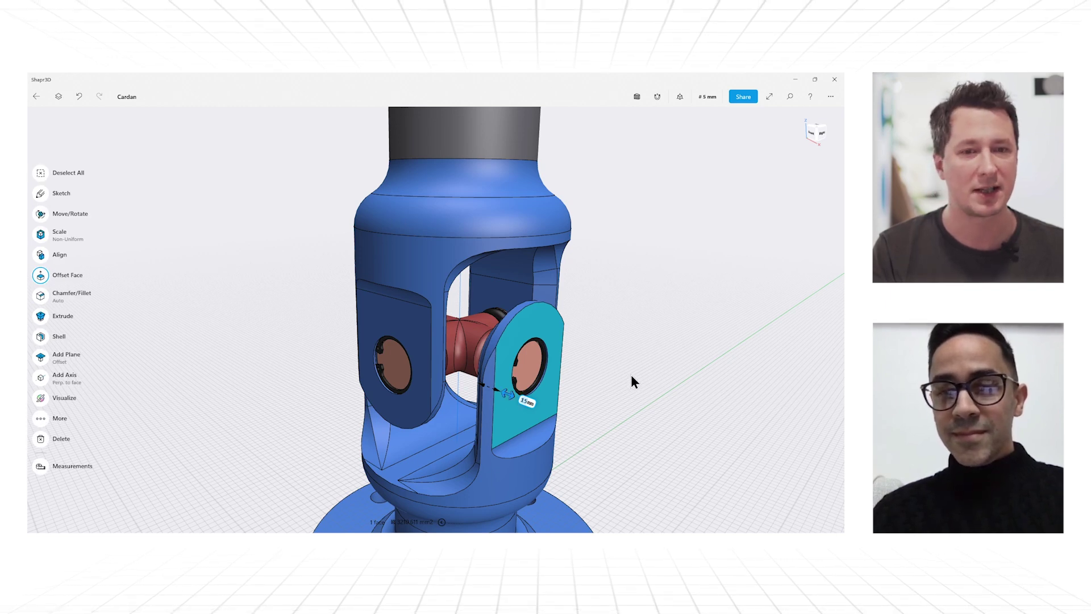
scroll(631, 374, "up", 5)
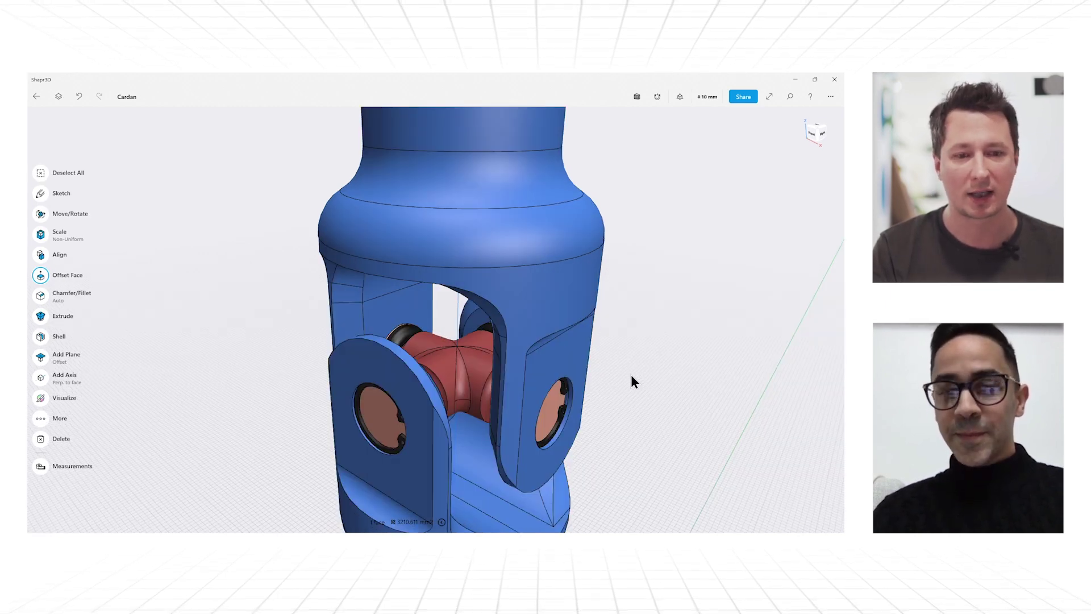
left_click(548, 377)
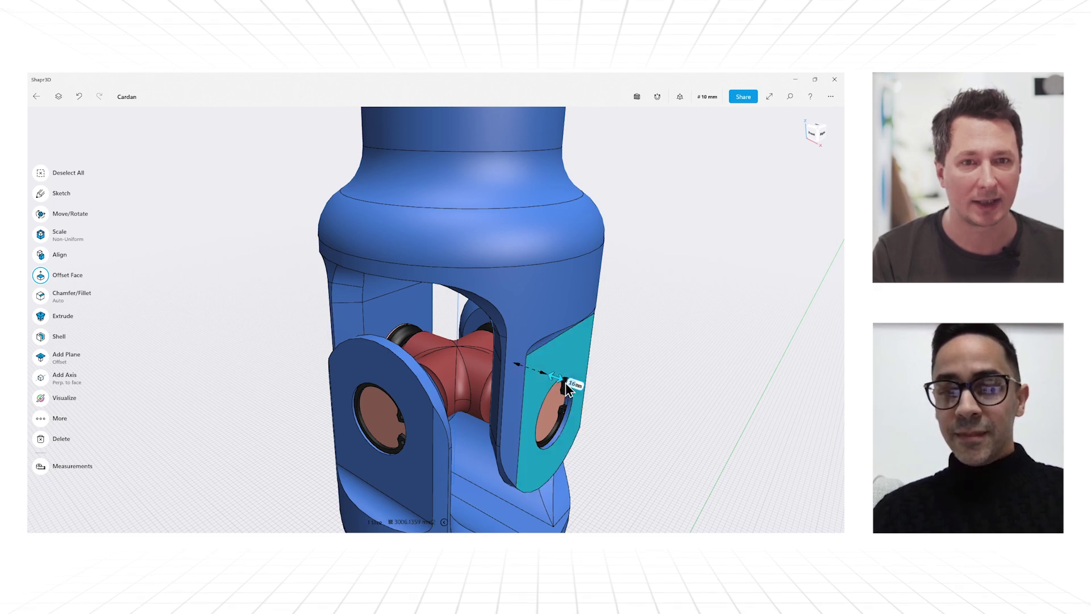
left_click(637, 391)
scroll(637, 389, "down", 10)
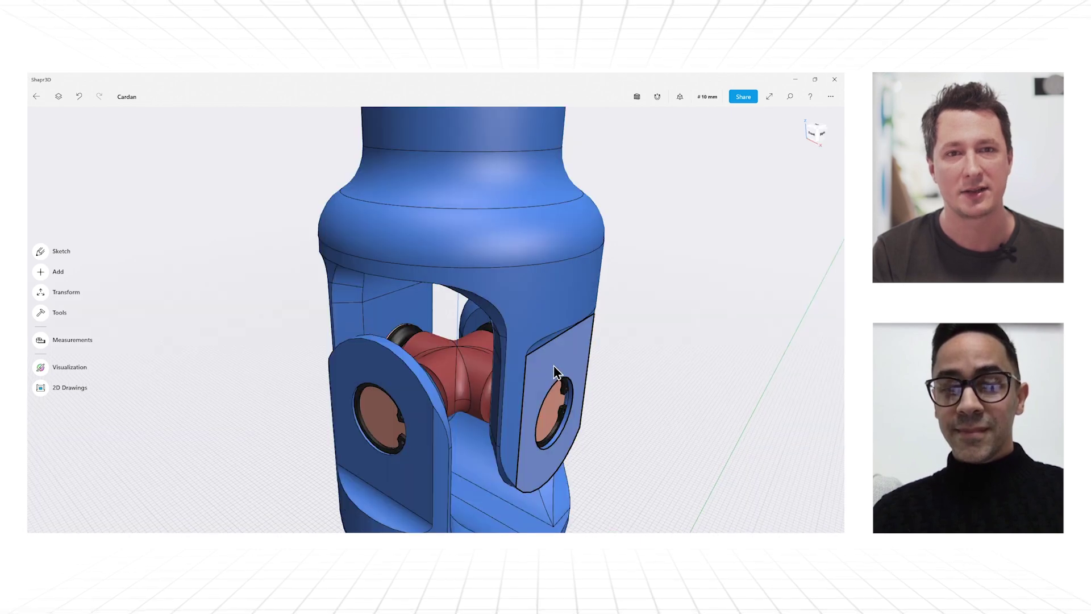
- Offset the lower yoke's fork arm outer face around the pin hole outward to 16 mm and clear the selection
left_click(556, 372)
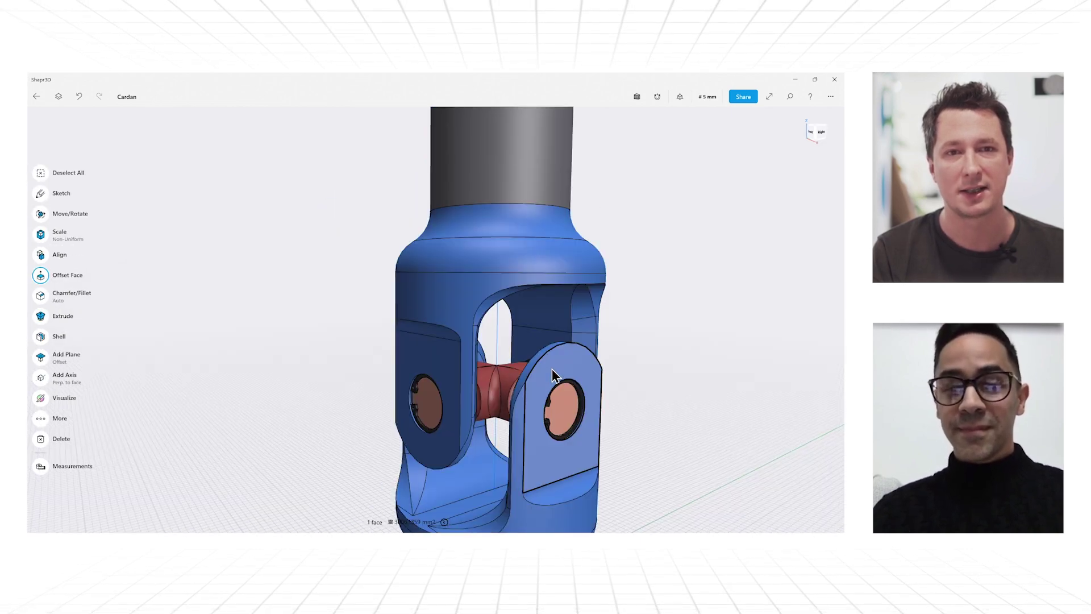
left_click(560, 370)
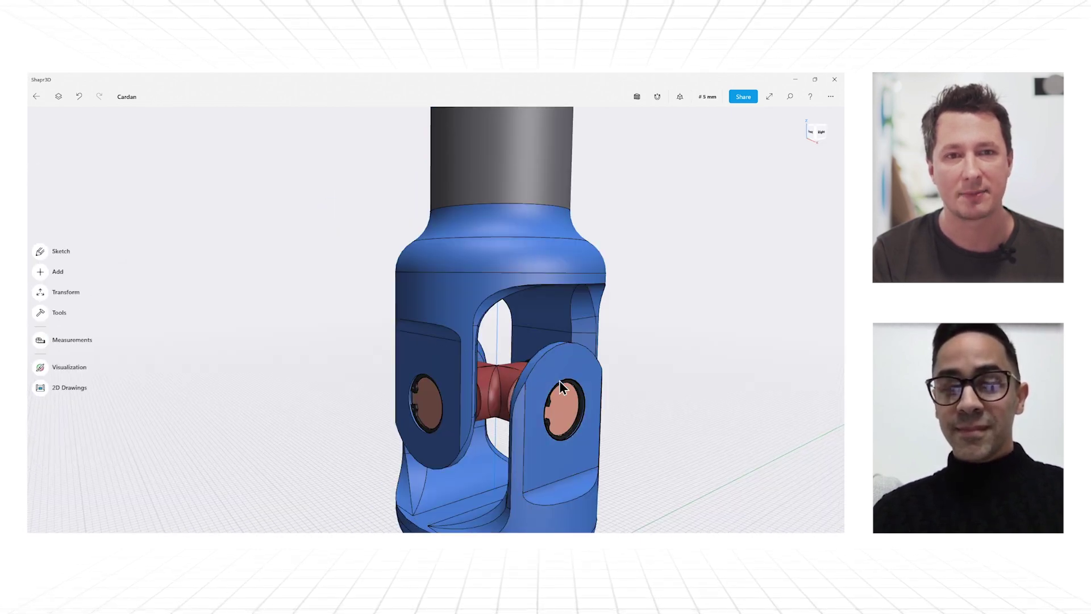
left_click(556, 380)
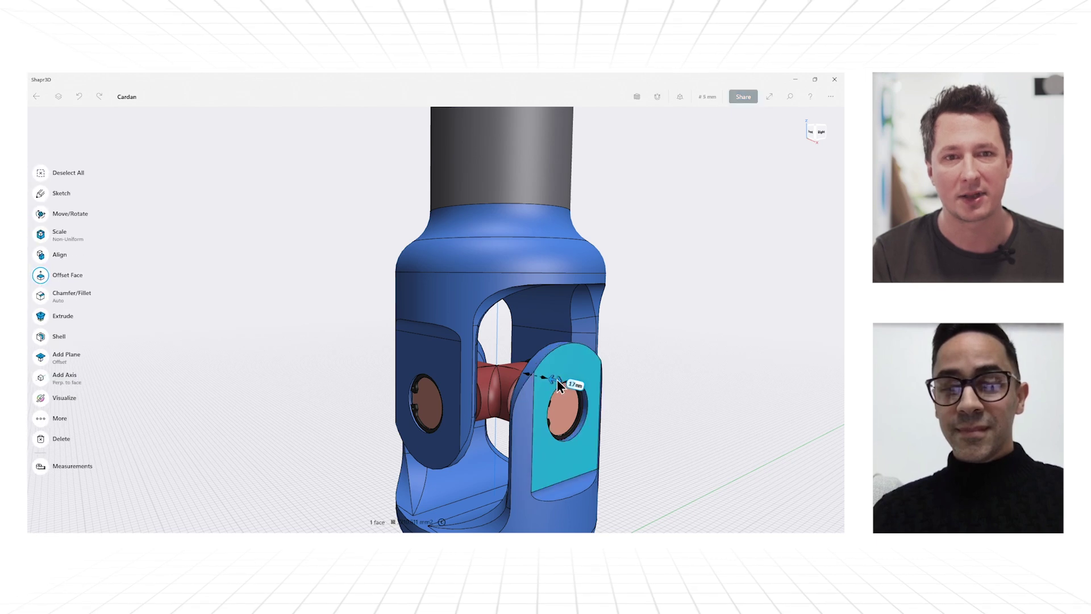
left_click_drag(557, 380, 553, 380)
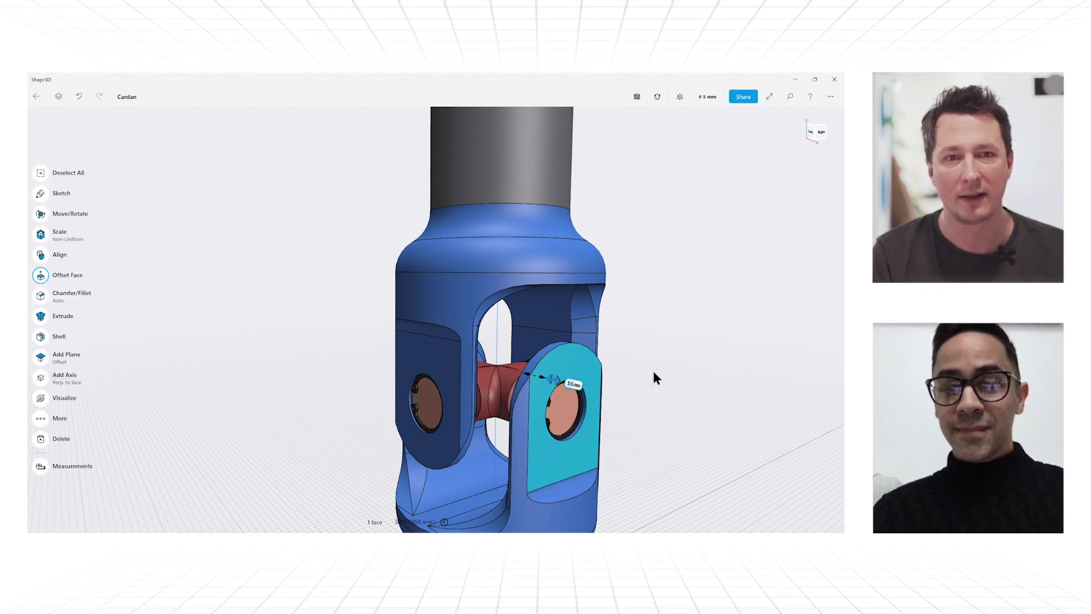
left_click_drag(653, 374, 661, 375)
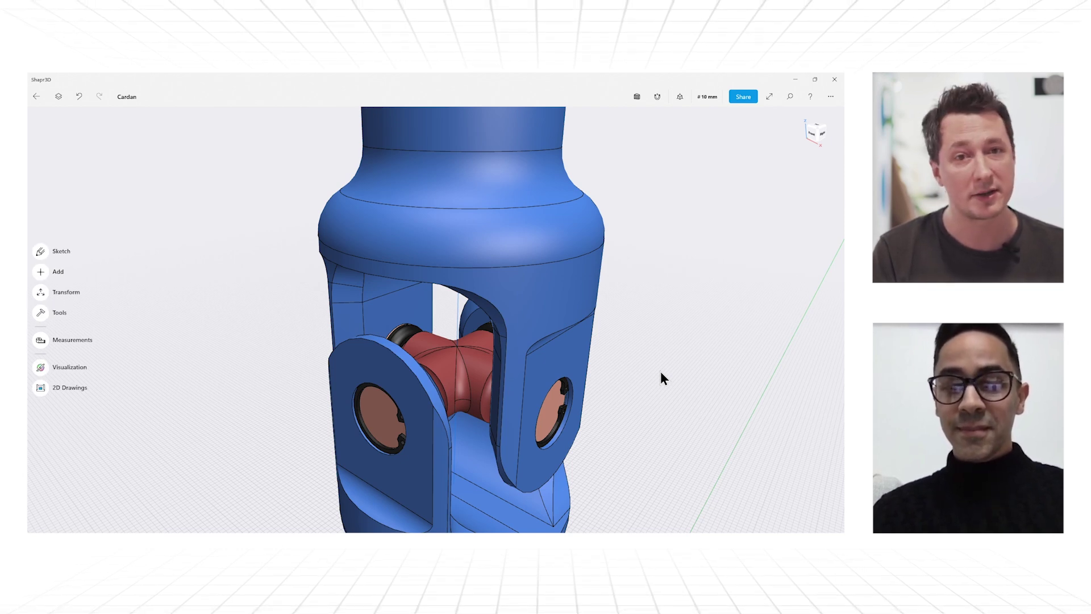
- Frame the whole Cardan shaft and inspect it in front, horizontally rolled side, top and isometric views
double_click(660, 370)
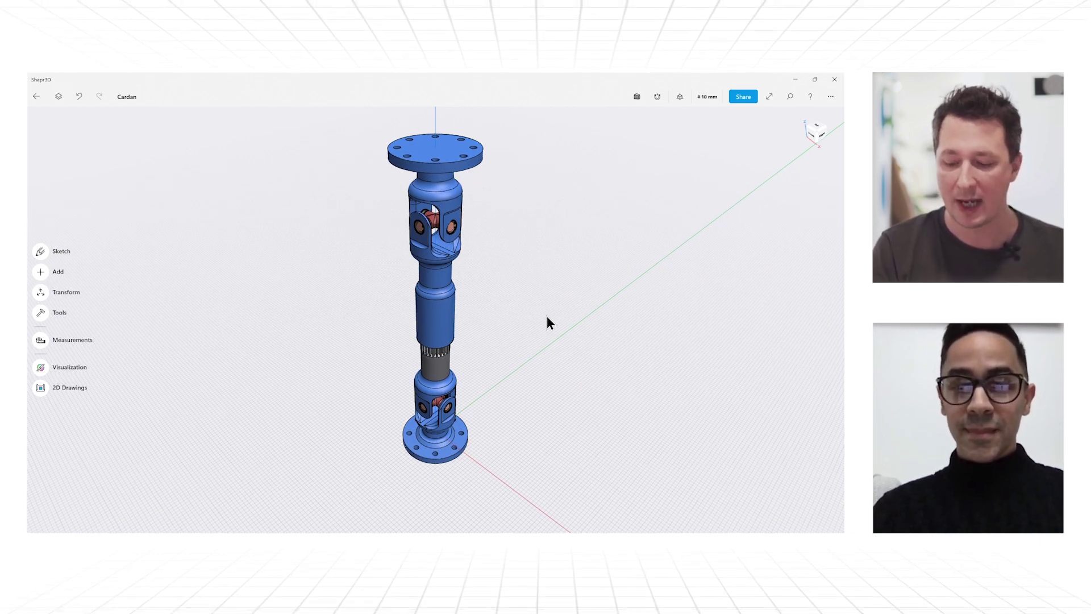
key("1")
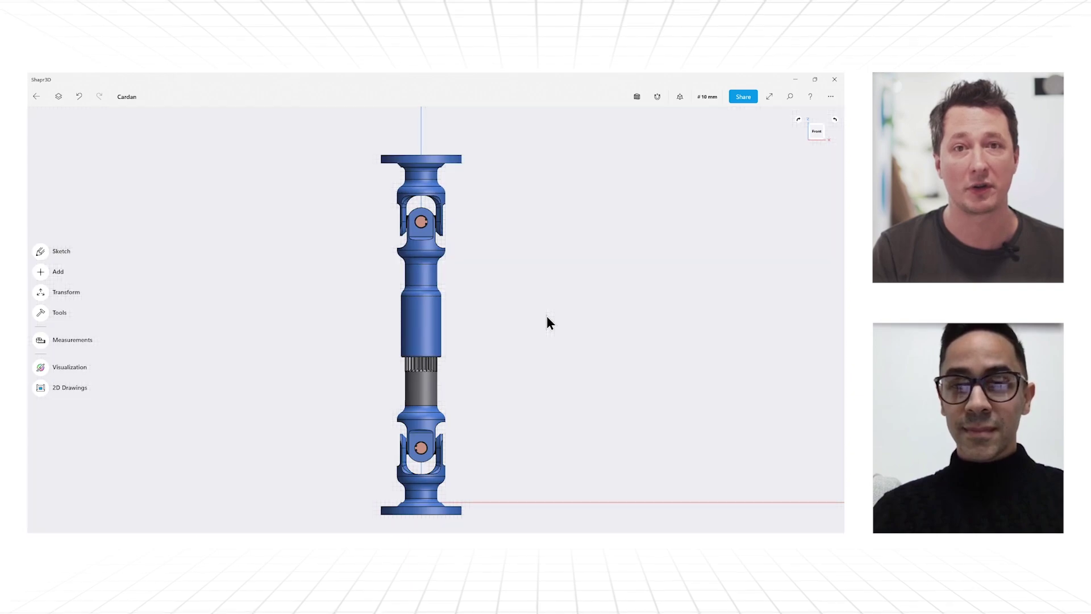
key("3")
key("alt+Right")
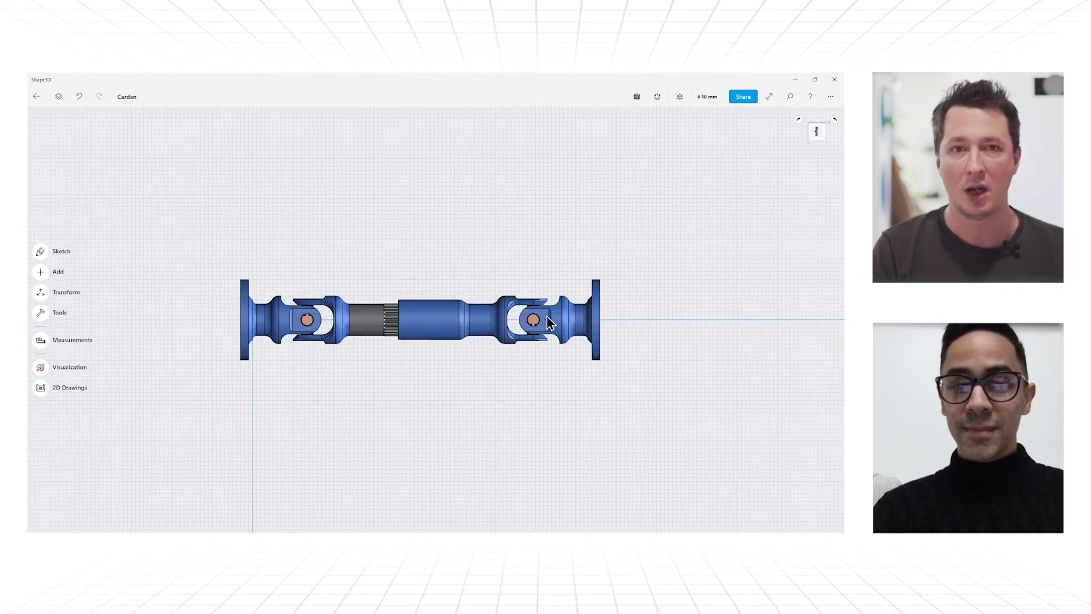
key("ctrl+5")
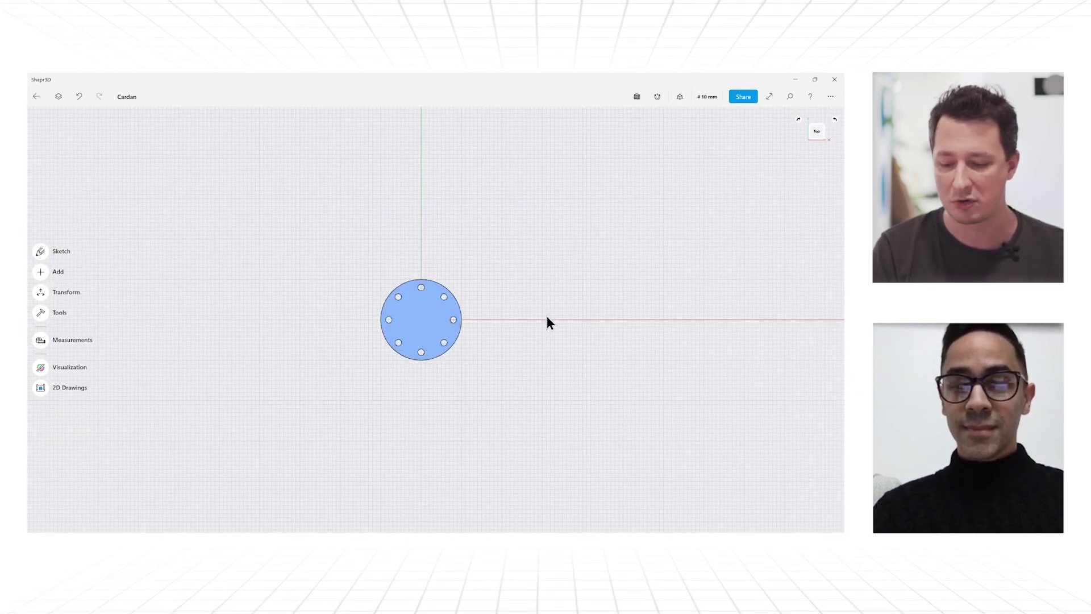
key("i")
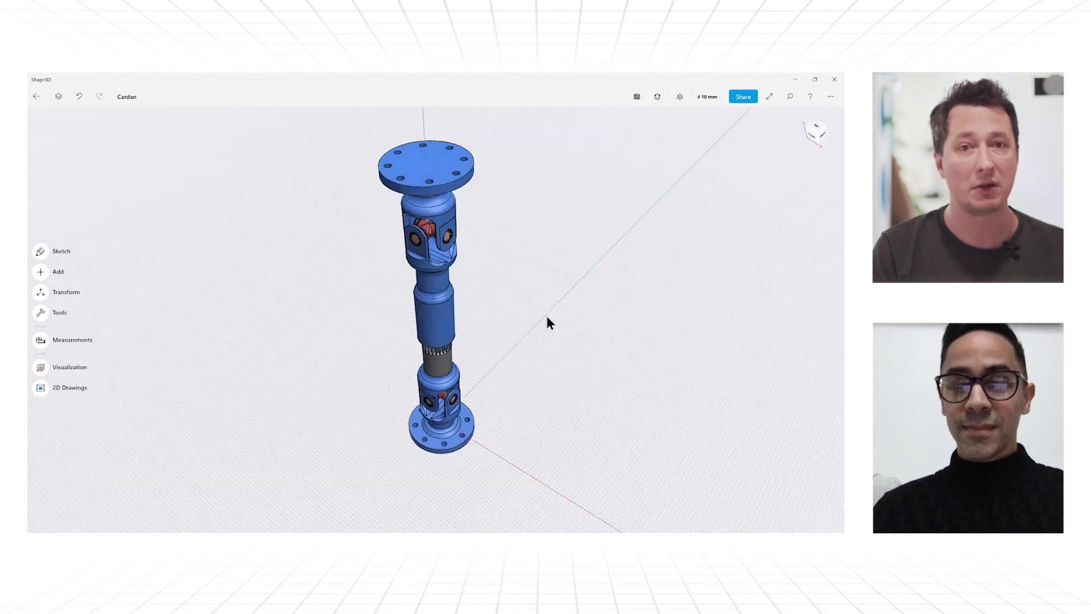
key("f")
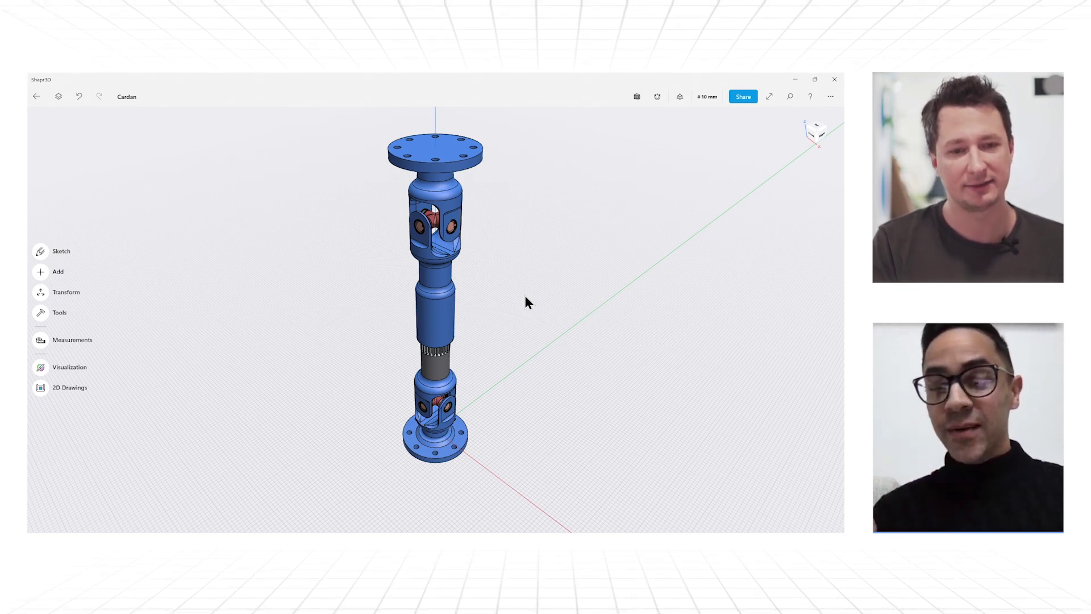
- Examine the upper flange with its bolt holes and the joint beneath it up close
scroll(525, 296, "up", 5)
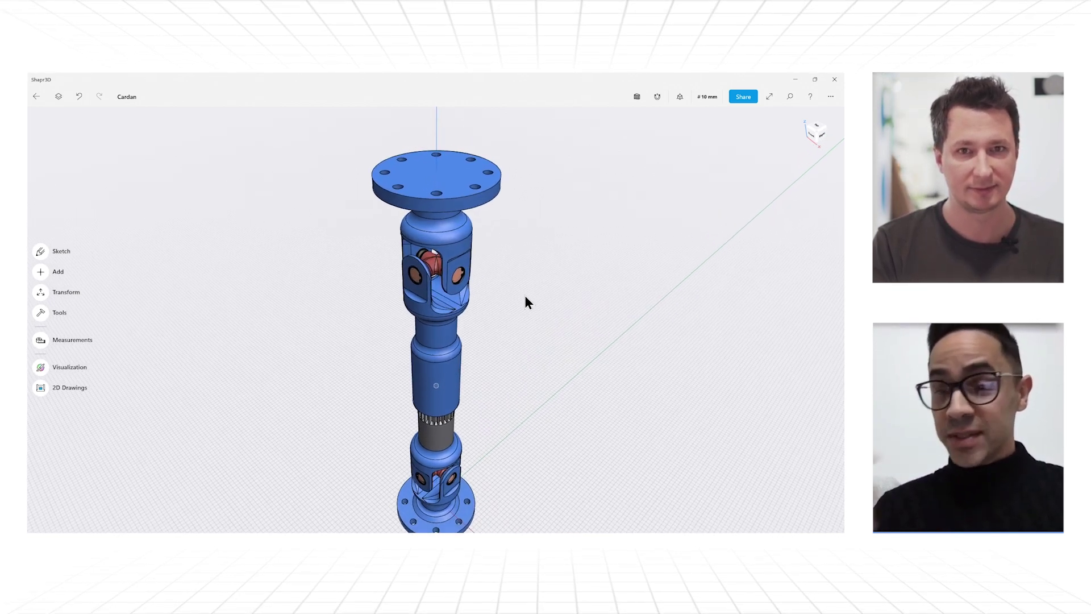
scroll(524, 295, "up", 3)
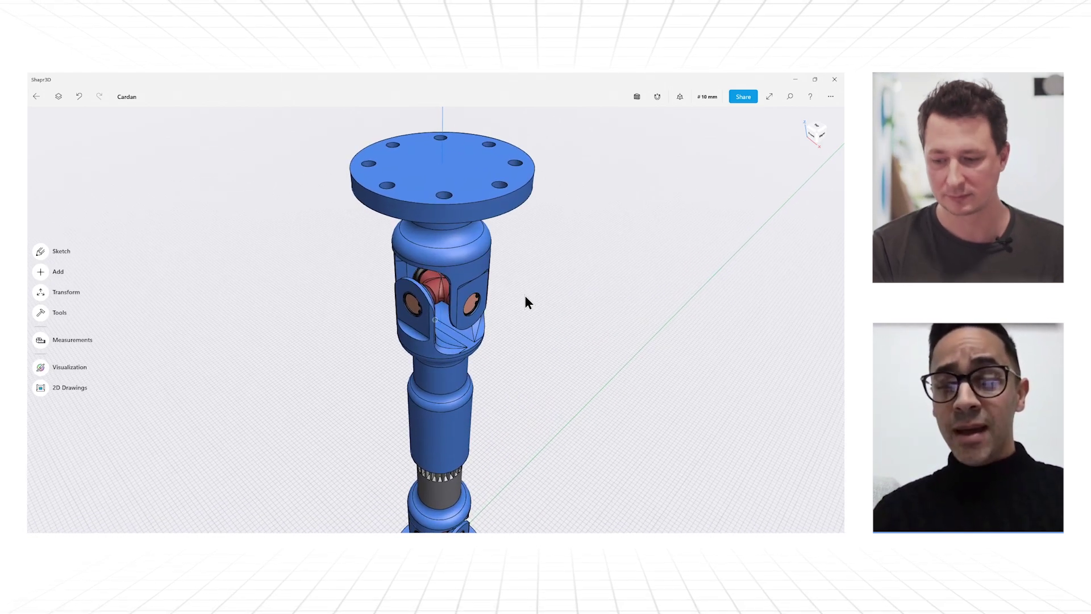
scroll(524, 295, "up", 2)
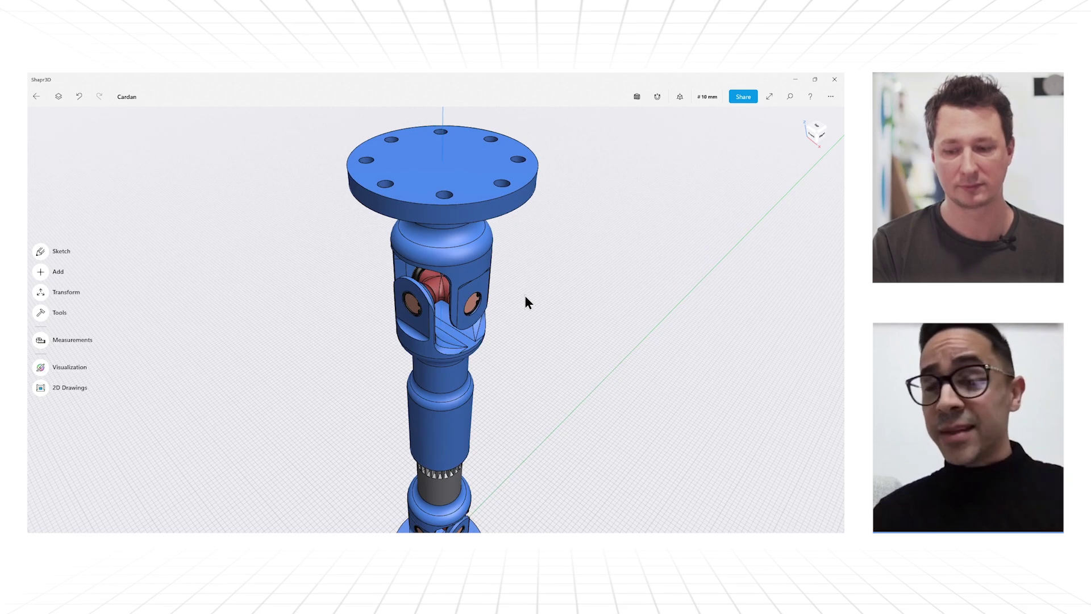
scroll(524, 295, "up", 1)
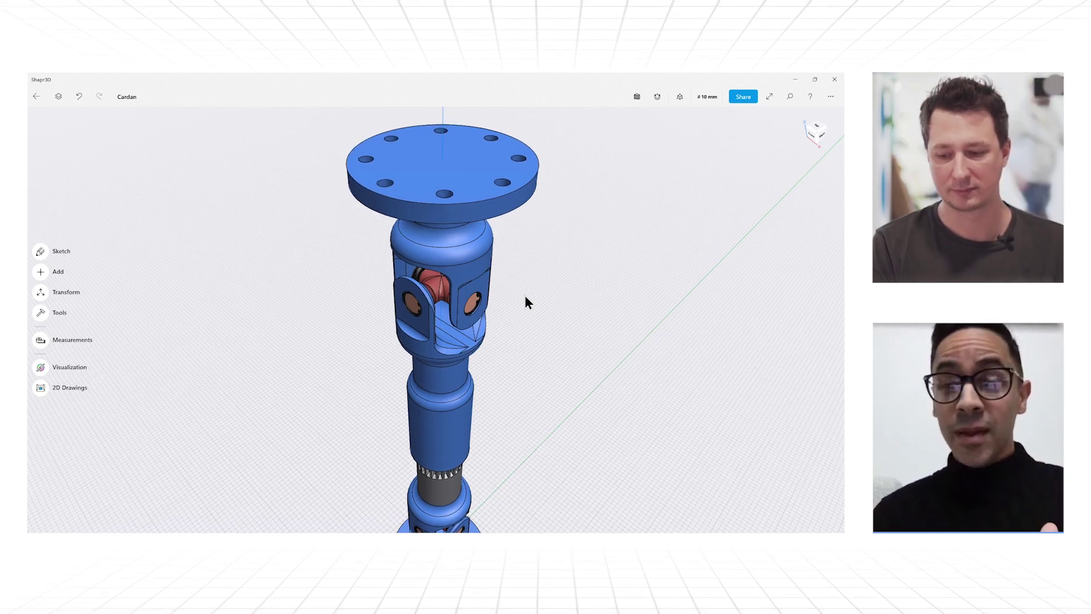
scroll(524, 295, "up", 1)
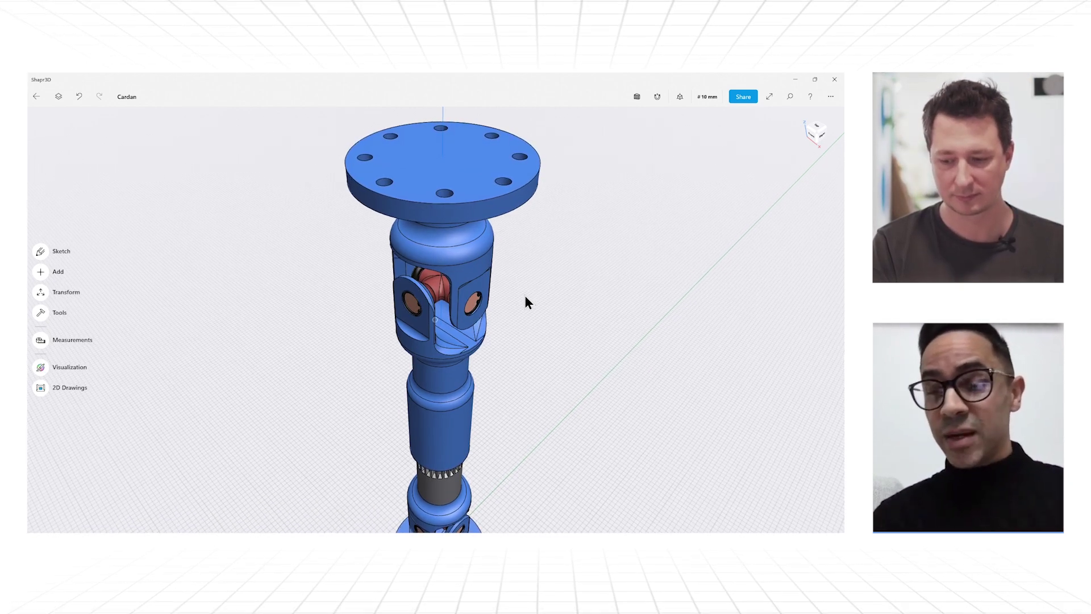
scroll(525, 296, "up", 2)
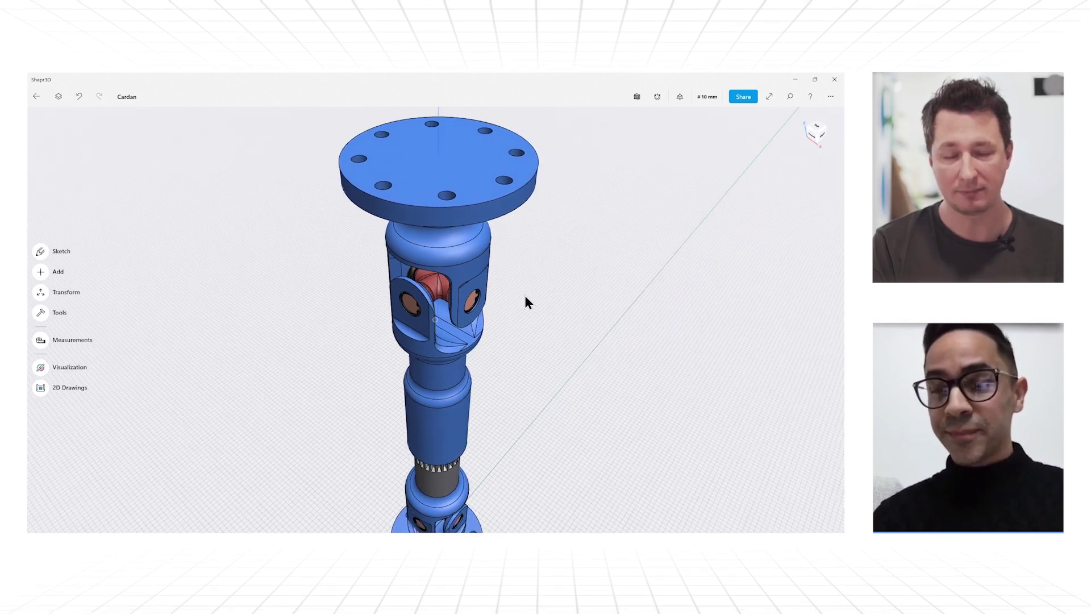
scroll(524, 295, "up", 2)
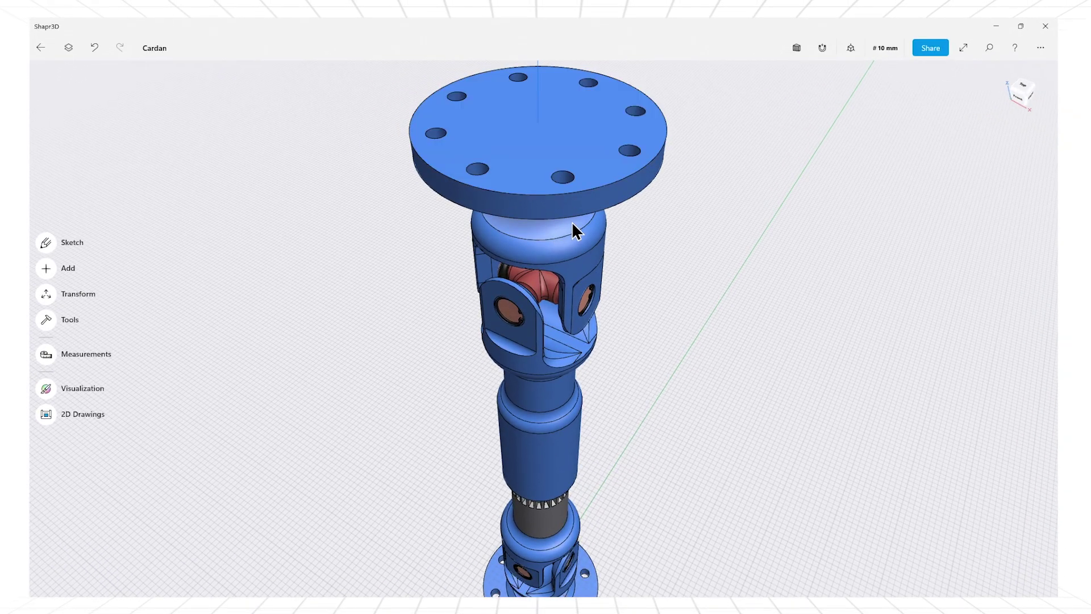
scroll(571, 222, "up", 3)
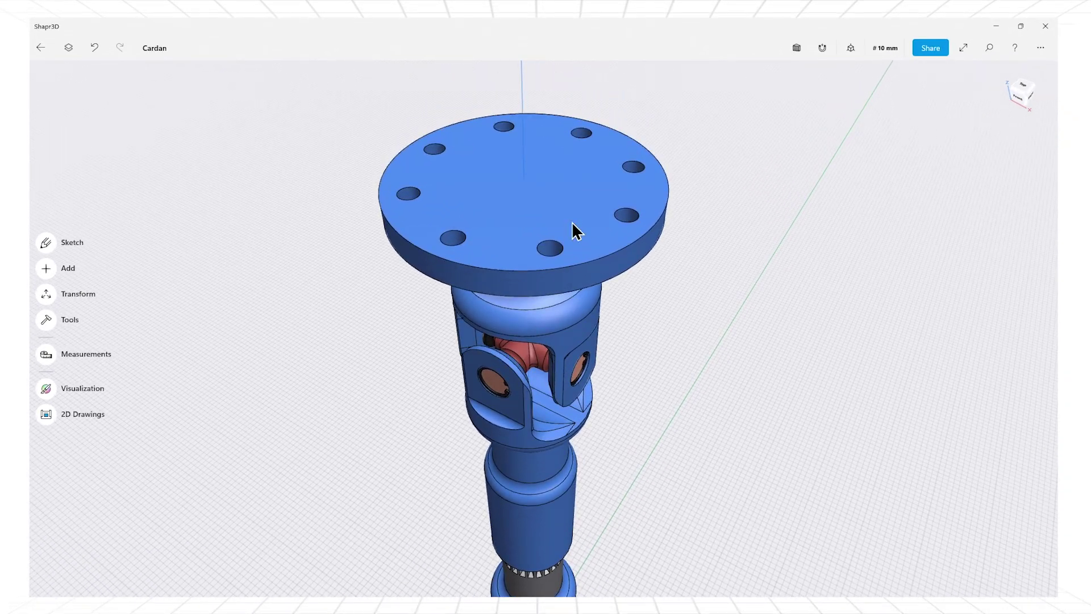
scroll(572, 222, "down", 5)
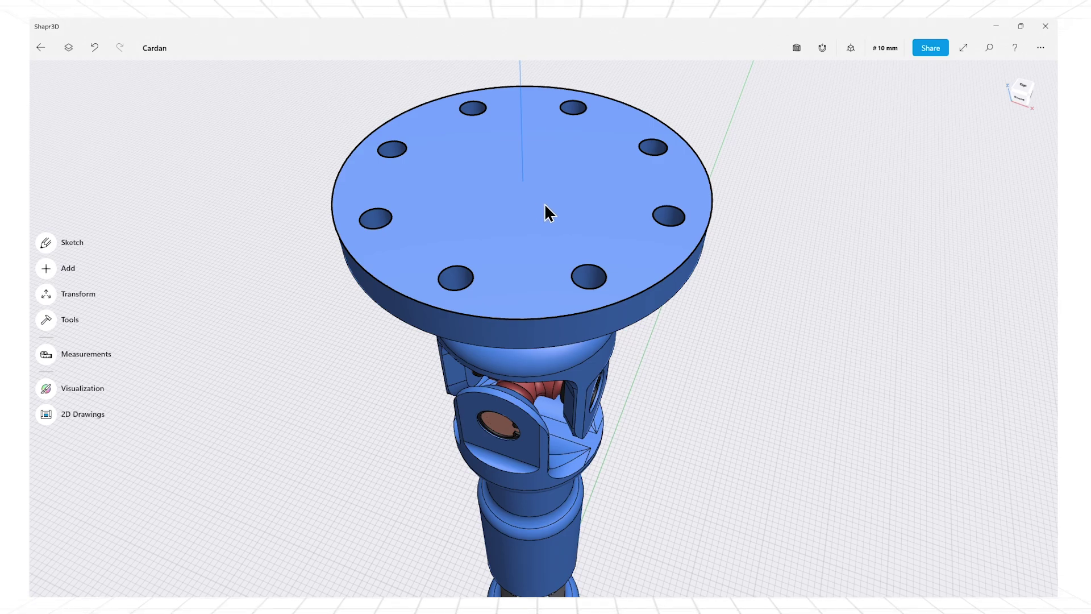
- Sketch a circle at the centre of the upper flange's top face and set its diameter to 60 mm
double_click(544, 214)
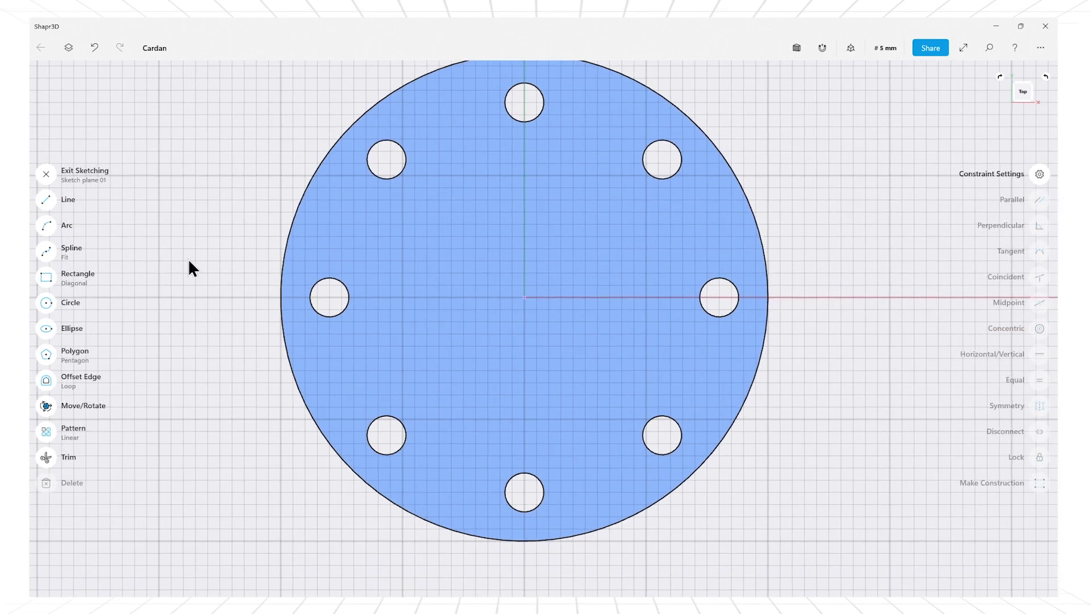
left_click(57, 300)
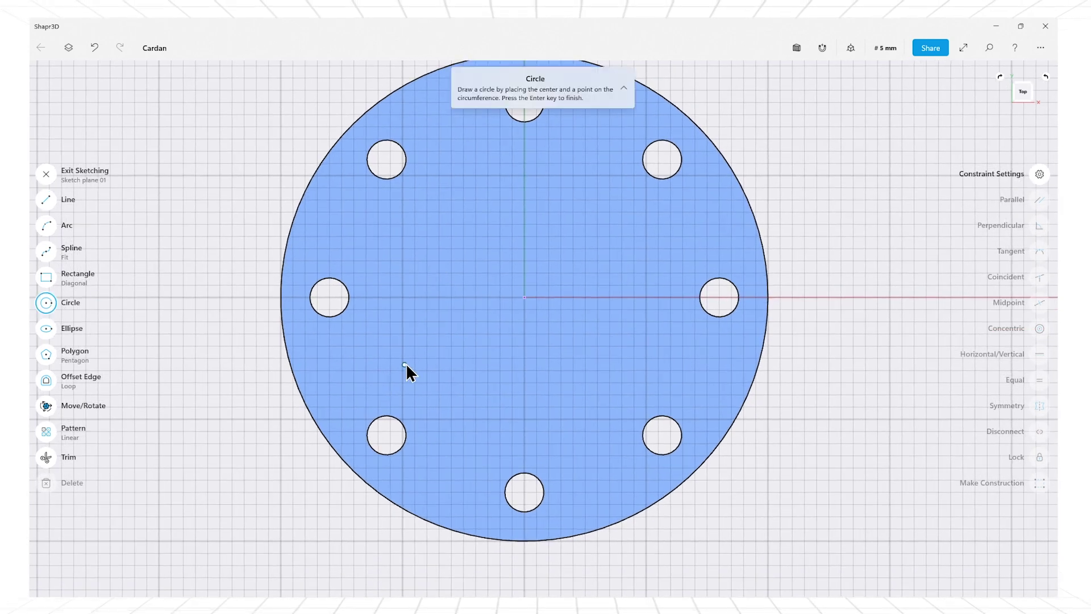
left_click(524, 297)
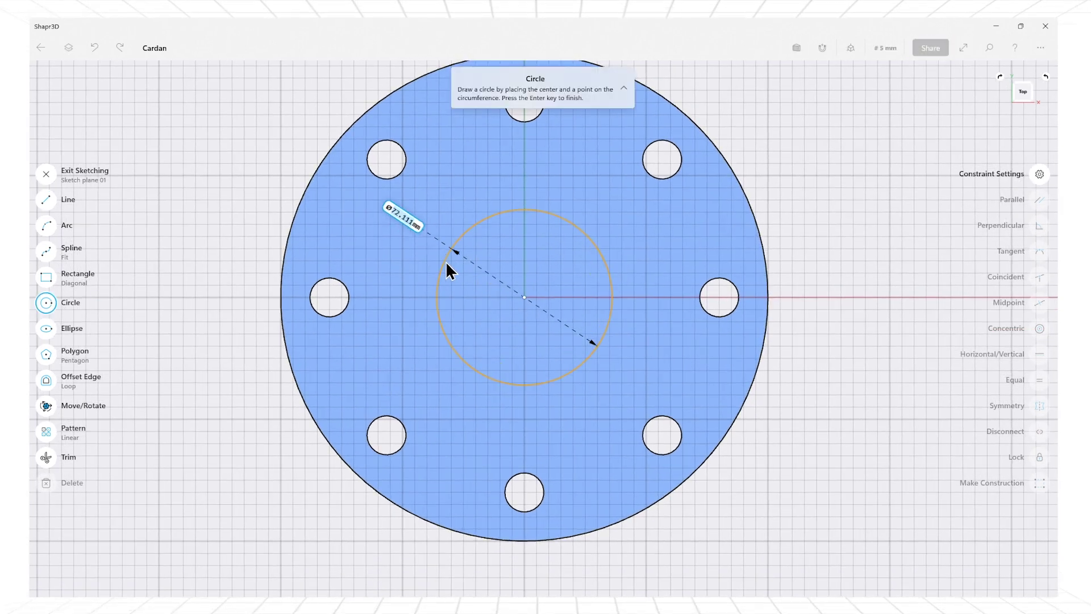
left_click(444, 299)
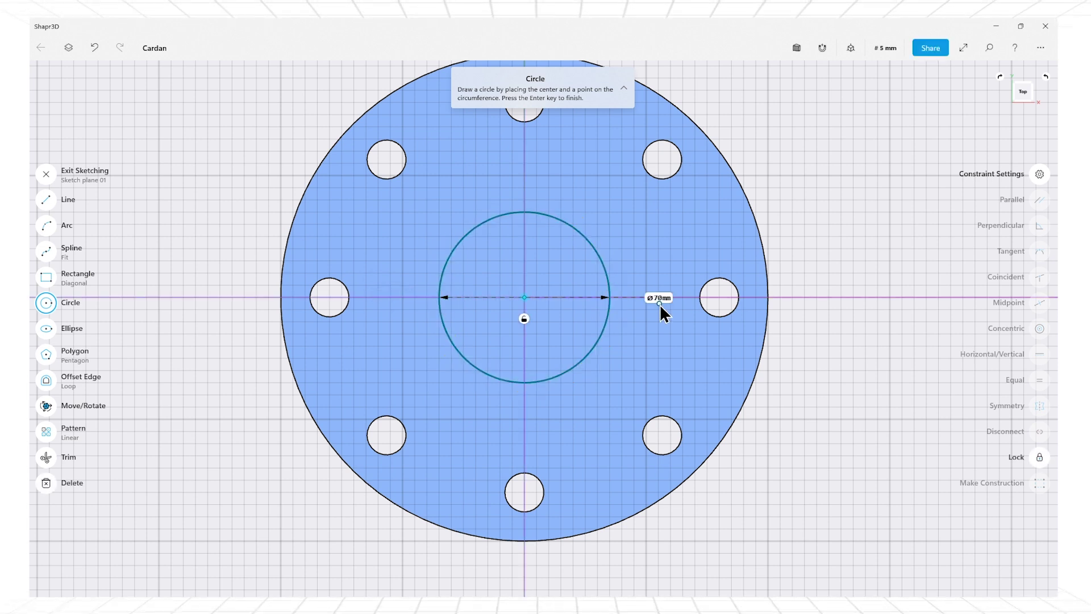
left_click(657, 296)
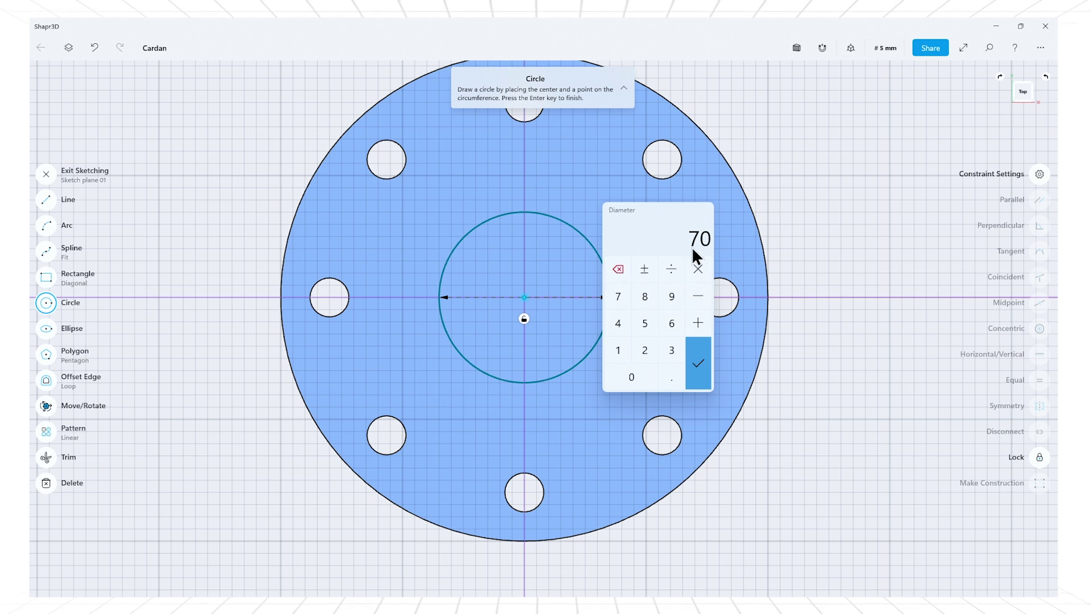
left_click(697, 268)
left_click(669, 325)
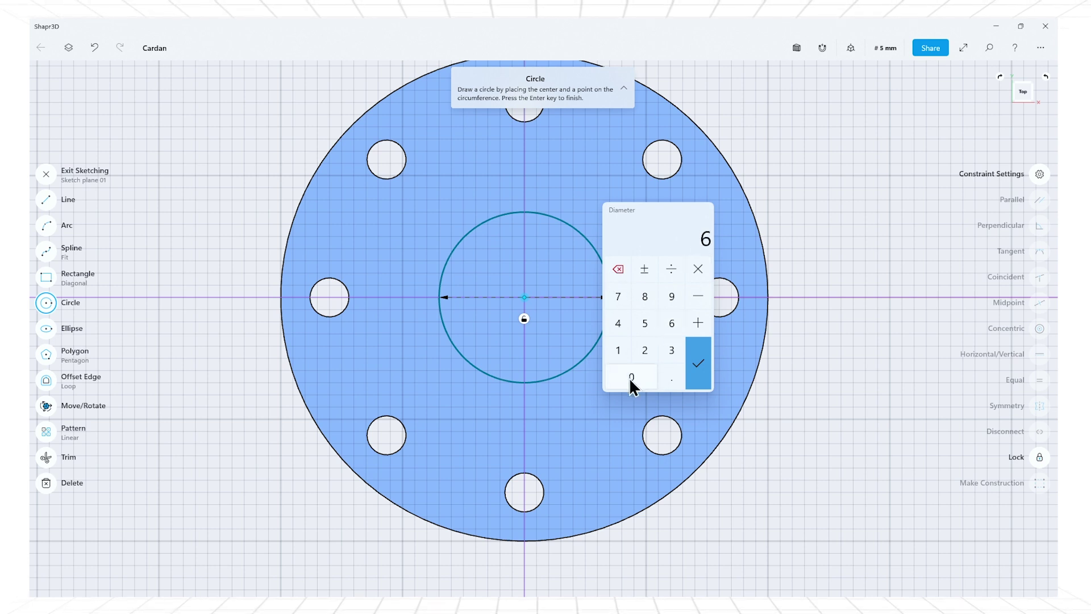
left_click(689, 369)
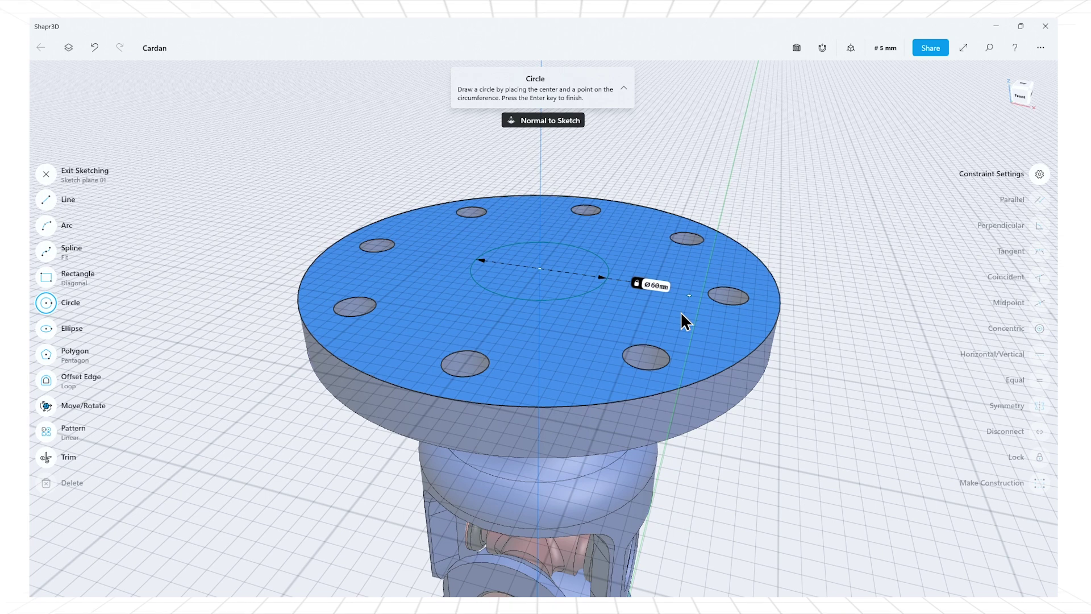
- Extrude the 60 mm circle about 122 mm downward through the flange and neck as a cut into the fork opening
key("e")
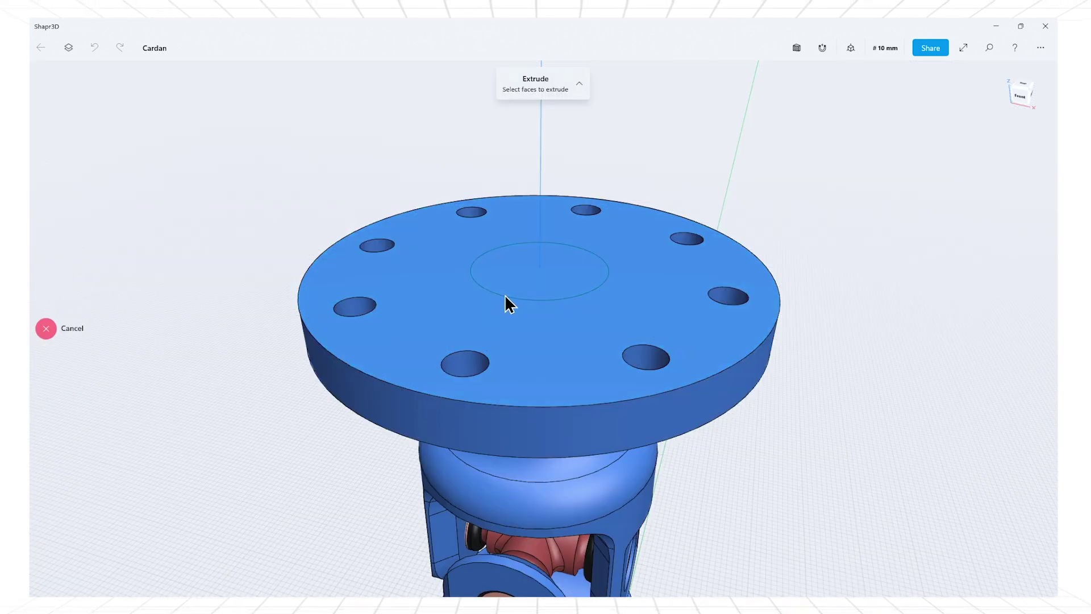
left_click(520, 267)
left_click_drag(520, 257, 516, 357)
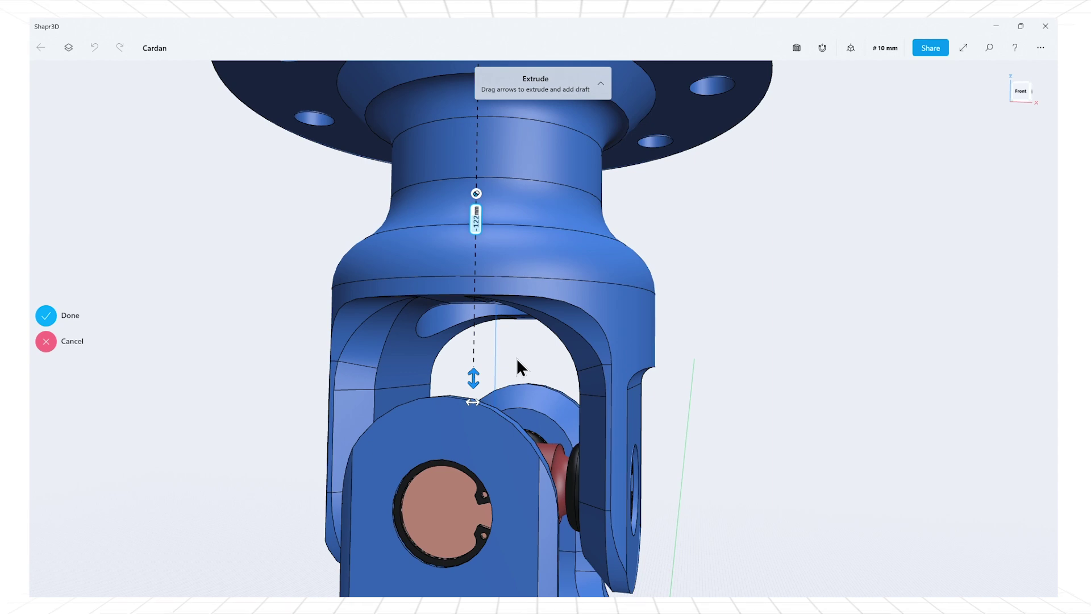
key("Tab")
key("Return")
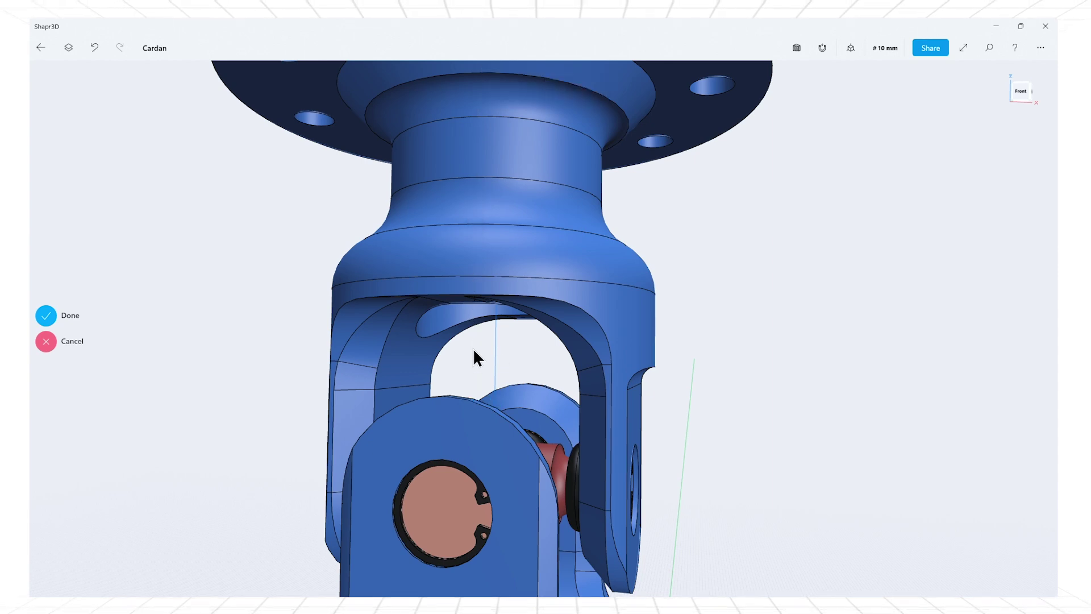
right_click_drag(406, 337, 411, 338)
middle_click_drag(411, 337, 411, 338)
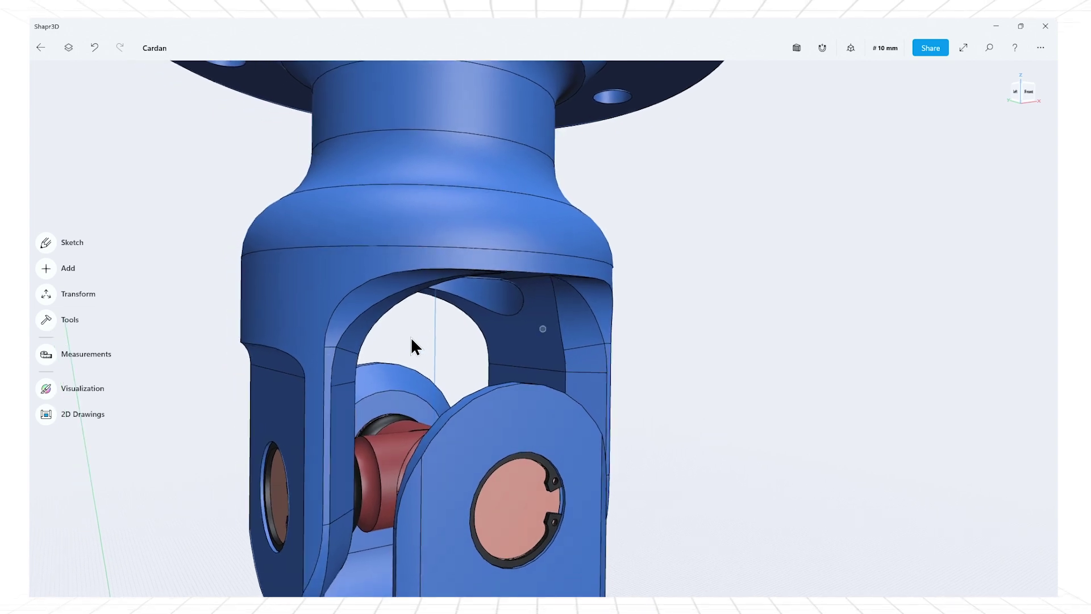
- Inspect the bored yoke from the fork opening up to the central hole in the flange's top face
scroll(412, 339, "up", 10)
scroll(412, 340, "down", 10)
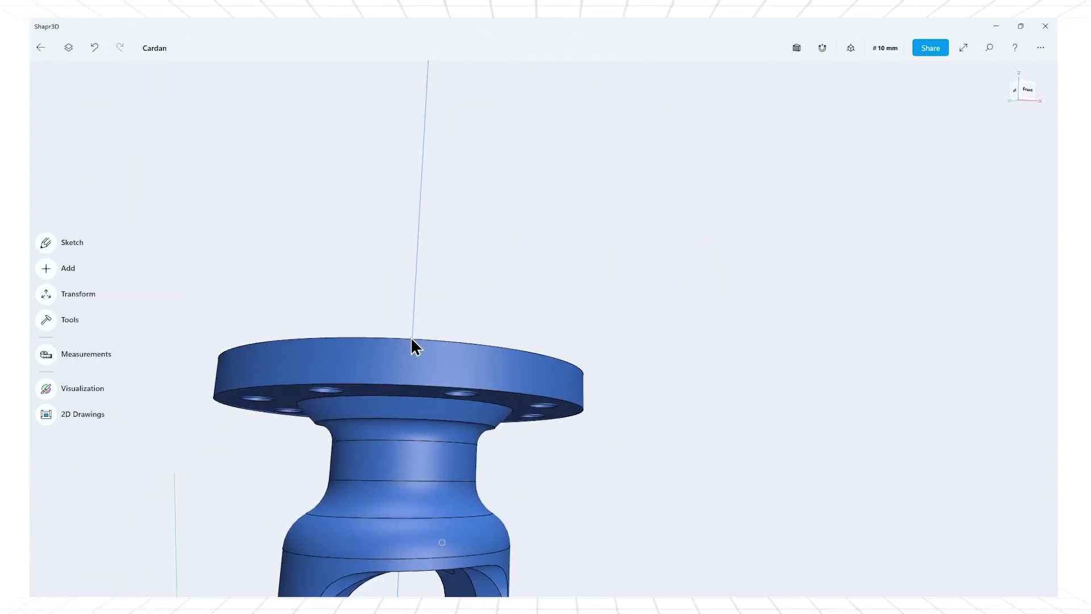
scroll(410, 337, "left", 10)
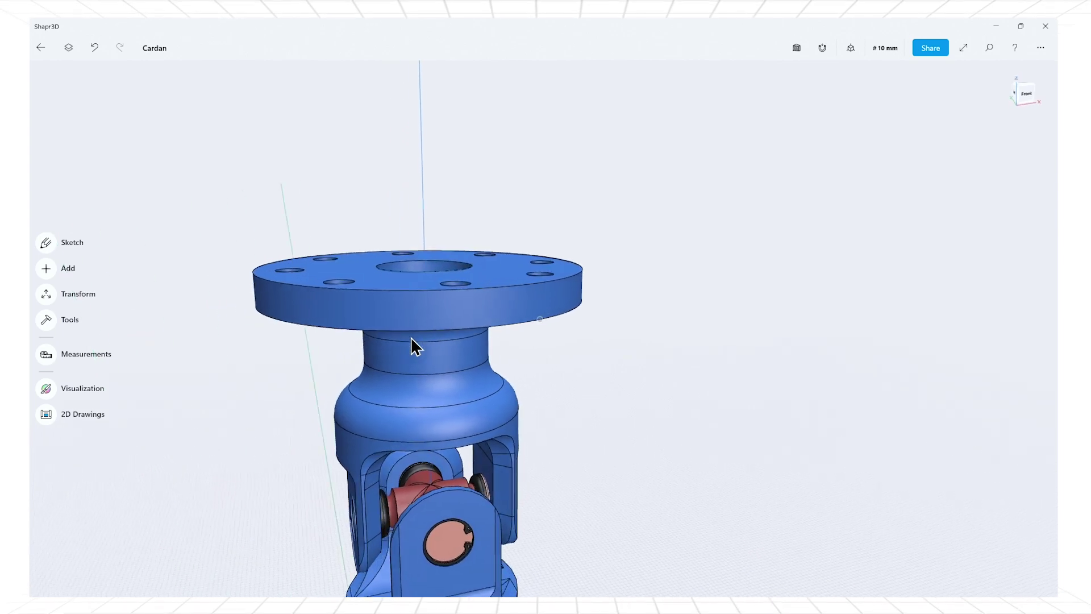
scroll(411, 336, "left", 1)
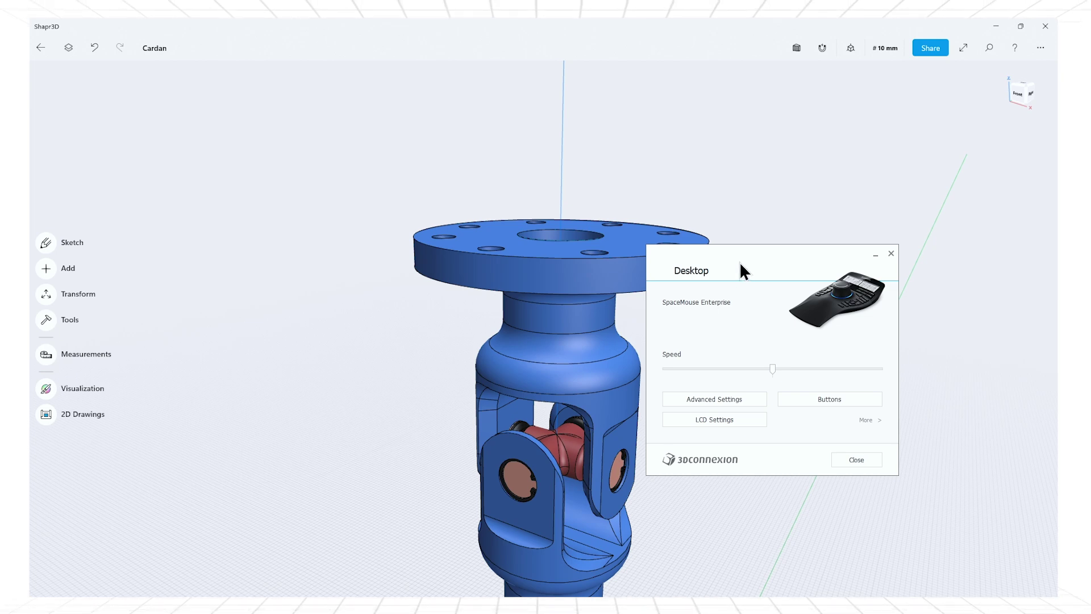
- Open the SpaceMouse Enterprise advanced settings and make Shapr3D the active application so its navigation profile is shown instead of Desktop
left_click(736, 400)
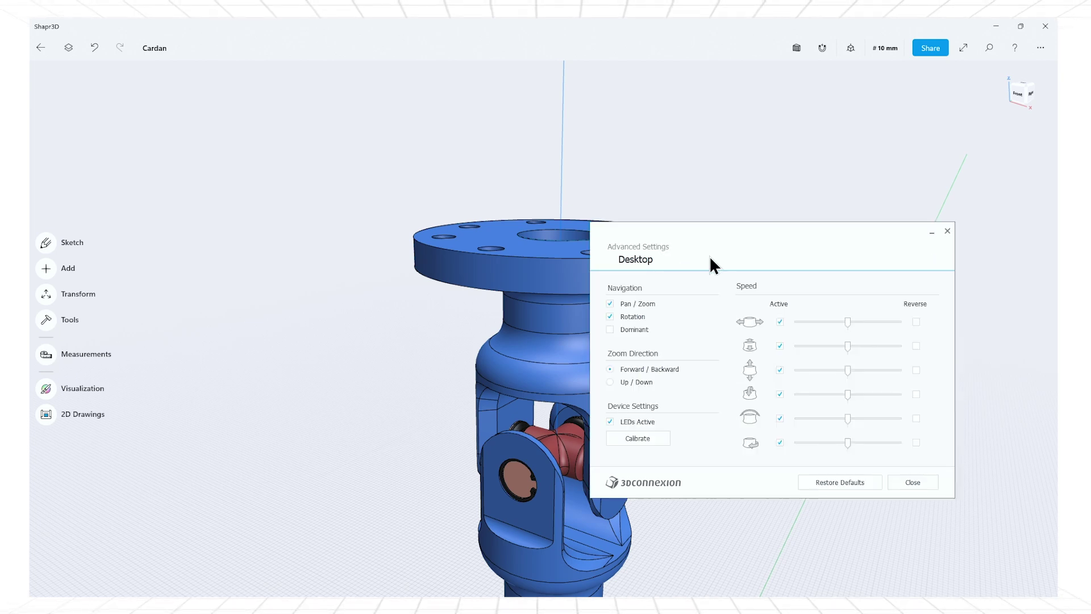
left_click(698, 220)
left_click_drag(698, 220, 651, 521)
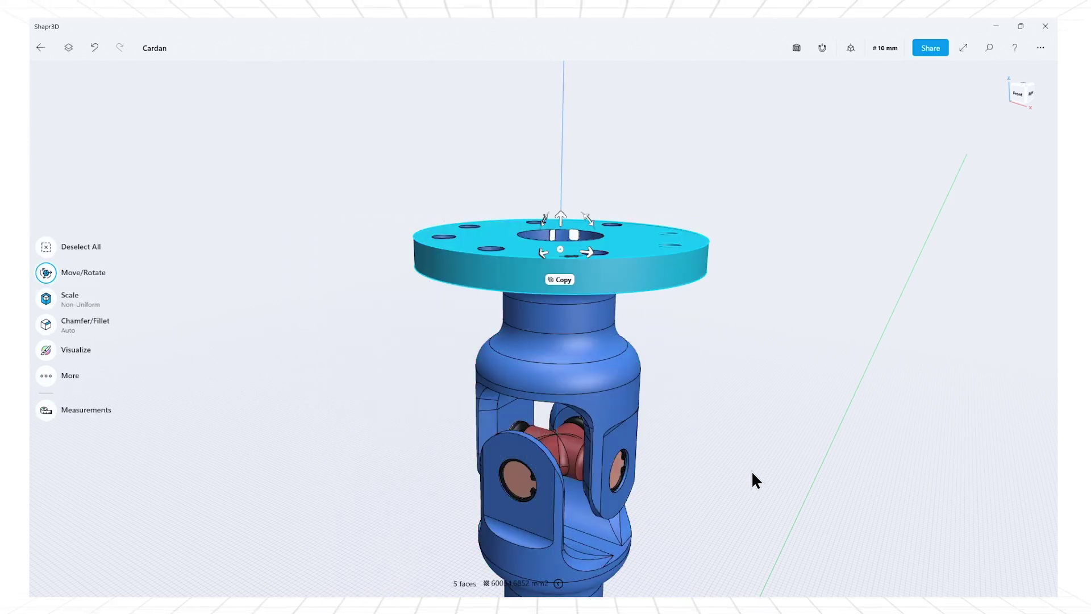
key("alt+Tab")
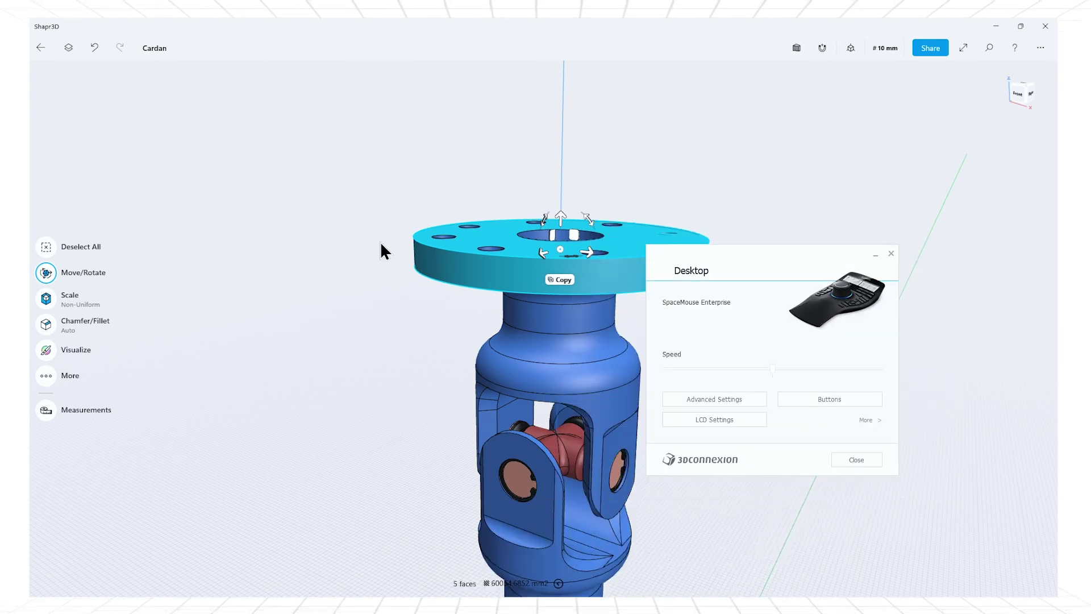
left_click(356, 266)
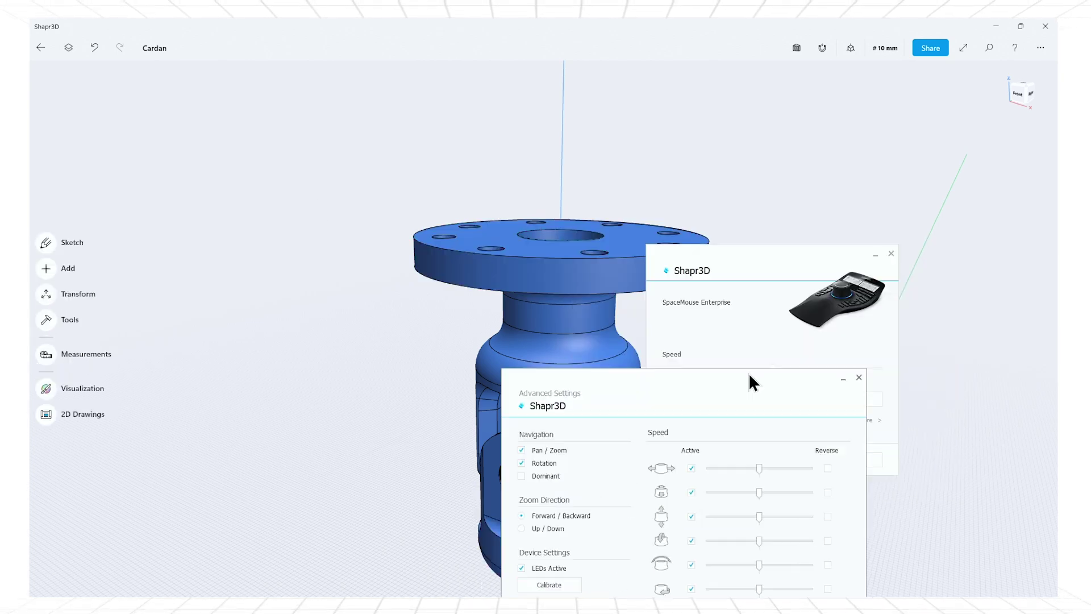
left_click_drag(748, 373, 836, 209)
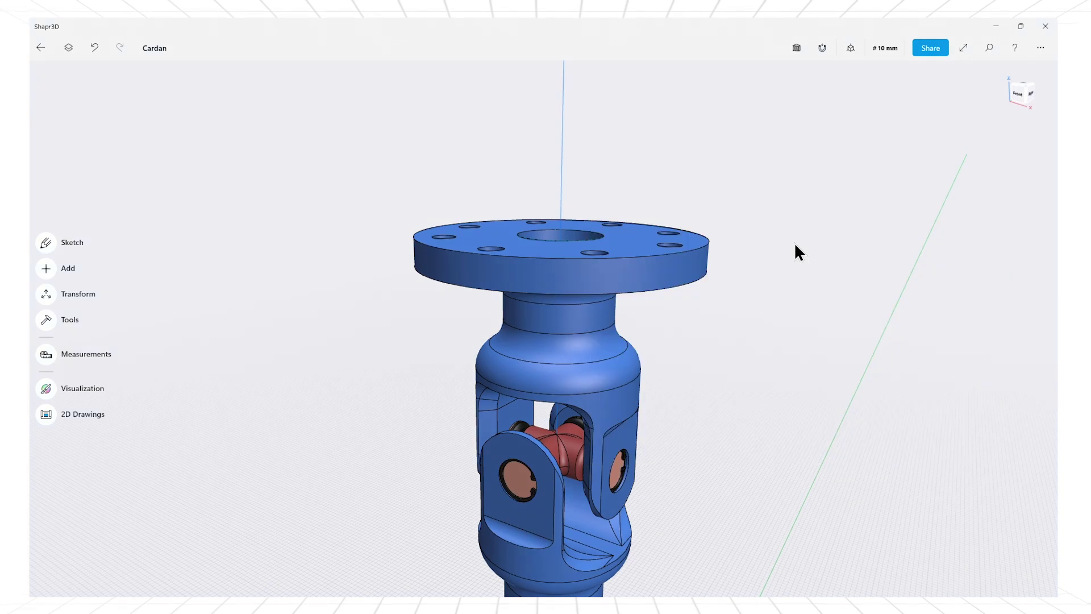
- Display the on-screen overview of the SpaceMouse function keys and open the full list of button assignments for Shapr3D
key("1")
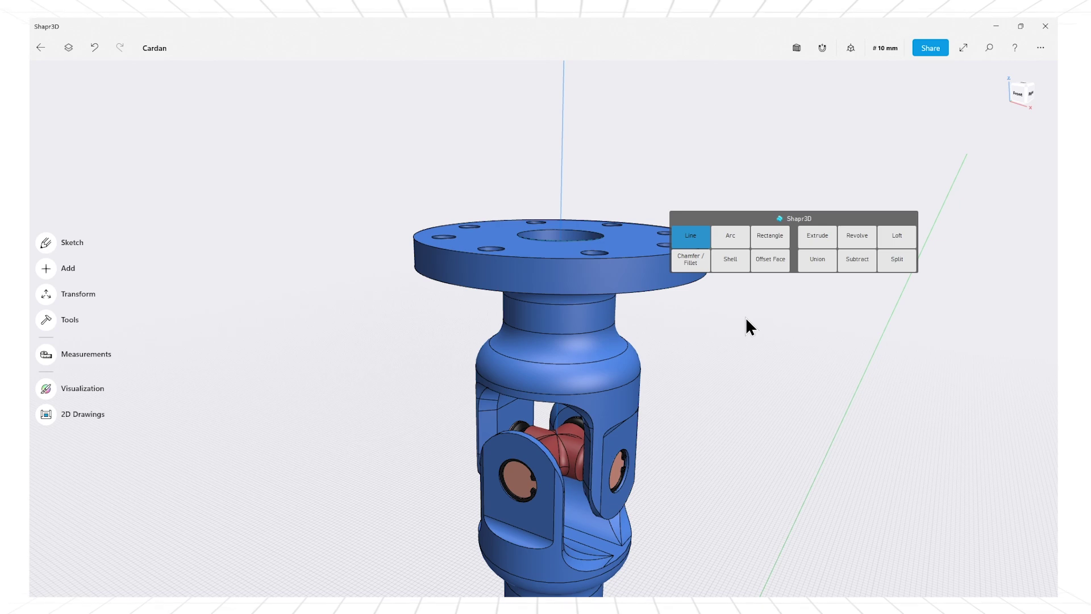
left_click(695, 240)
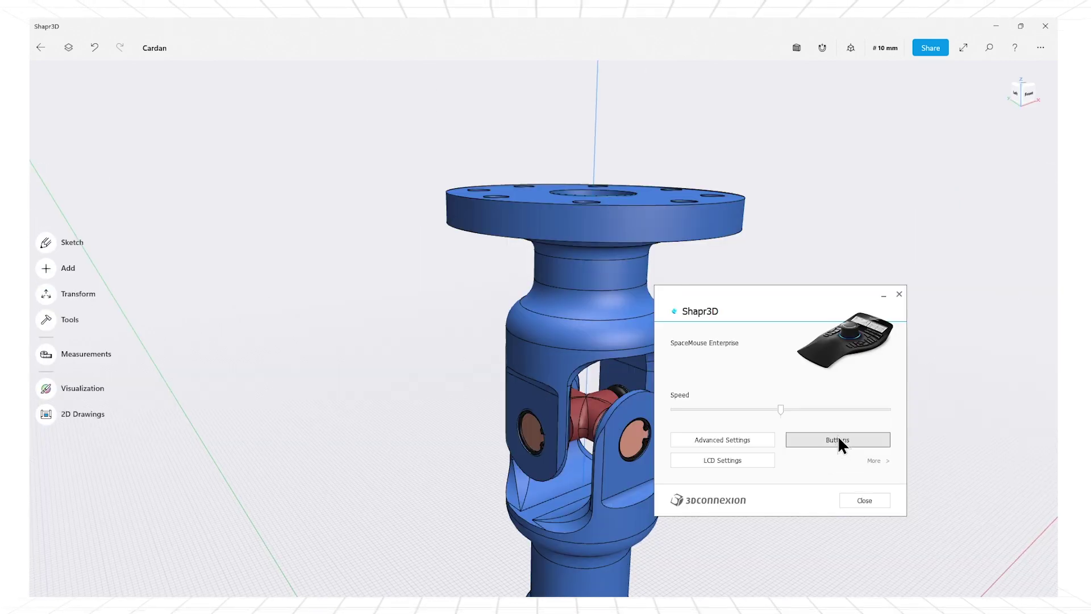
left_click(838, 437)
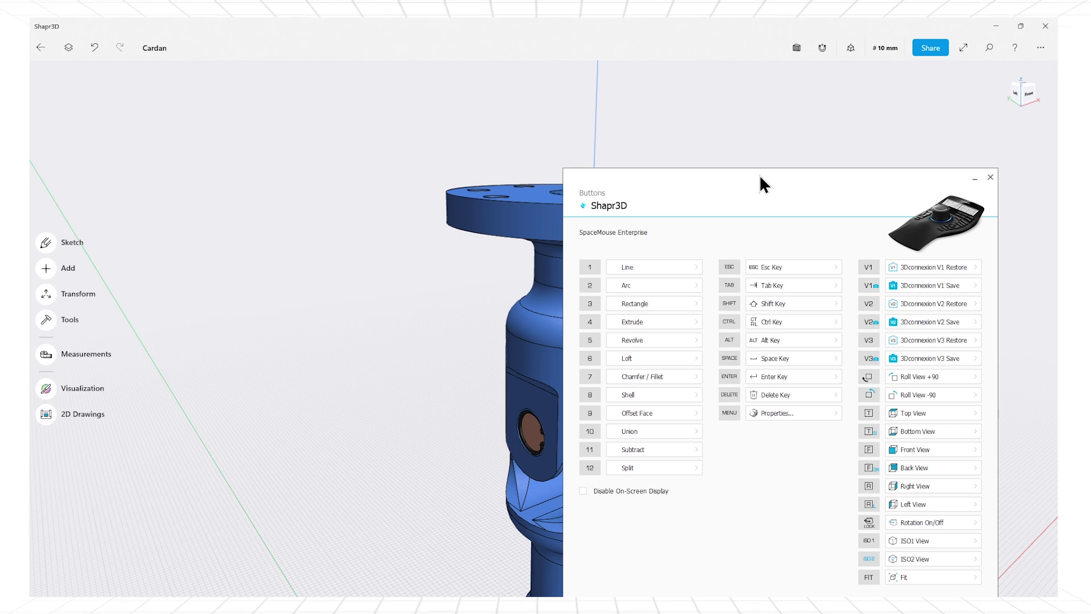
left_click_drag(759, 175, 755, 89)
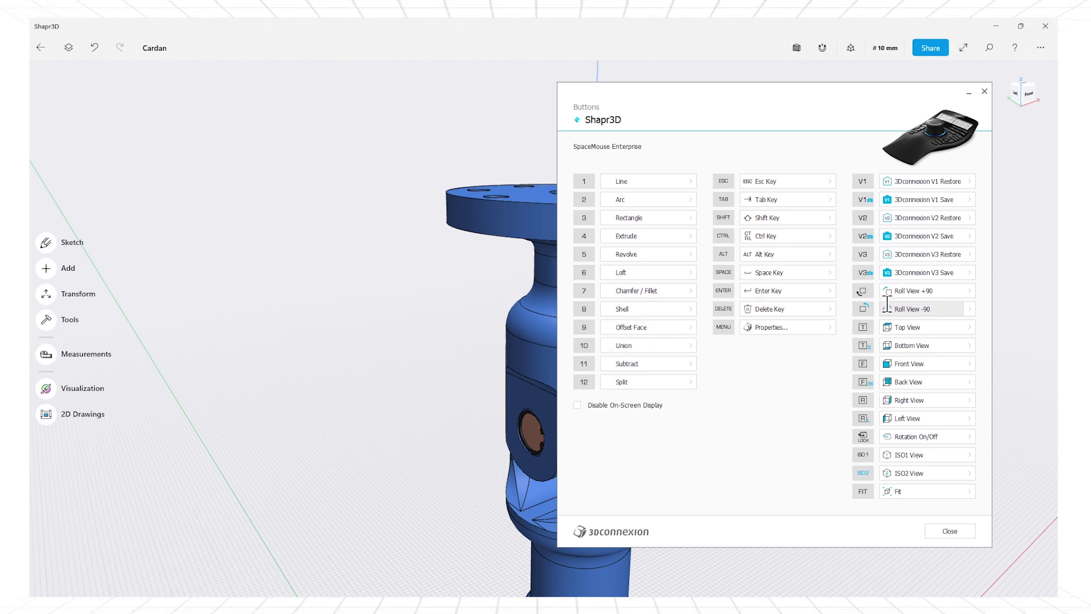
- Browse the Shapr3D commands that can be assigned to SpaceMouse button 1 through to the end of the list
left_click(691, 181)
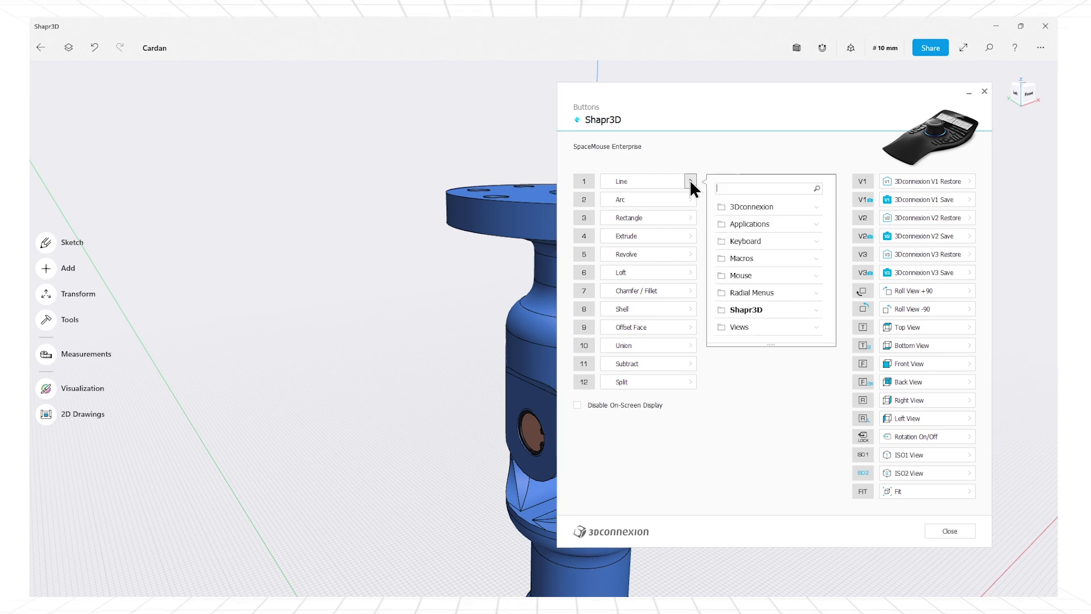
left_click(813, 309)
scroll(784, 289, "down", 1)
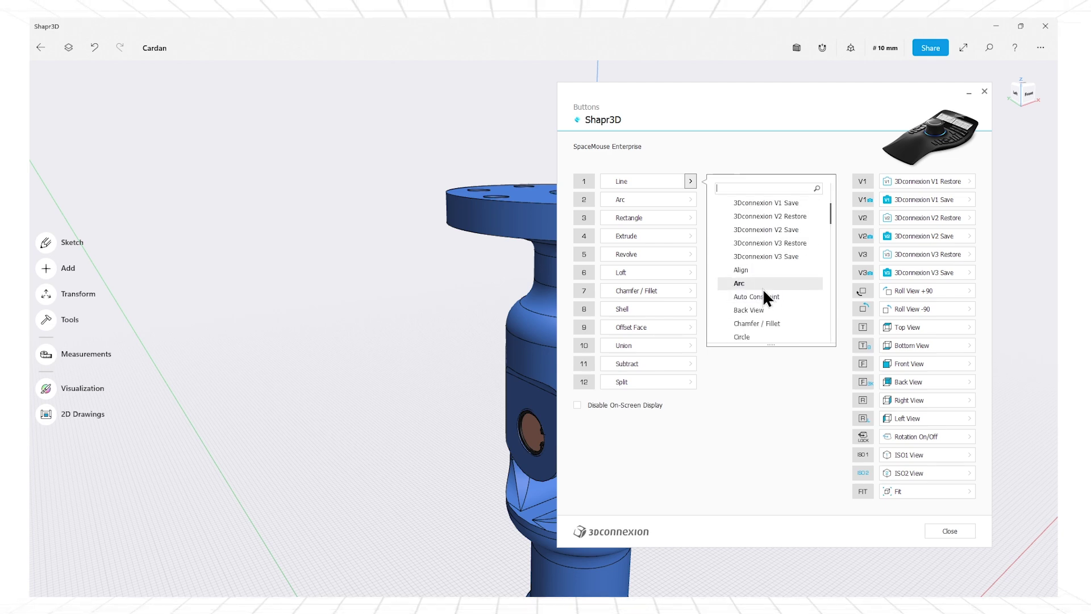
scroll(756, 290, "up", 2)
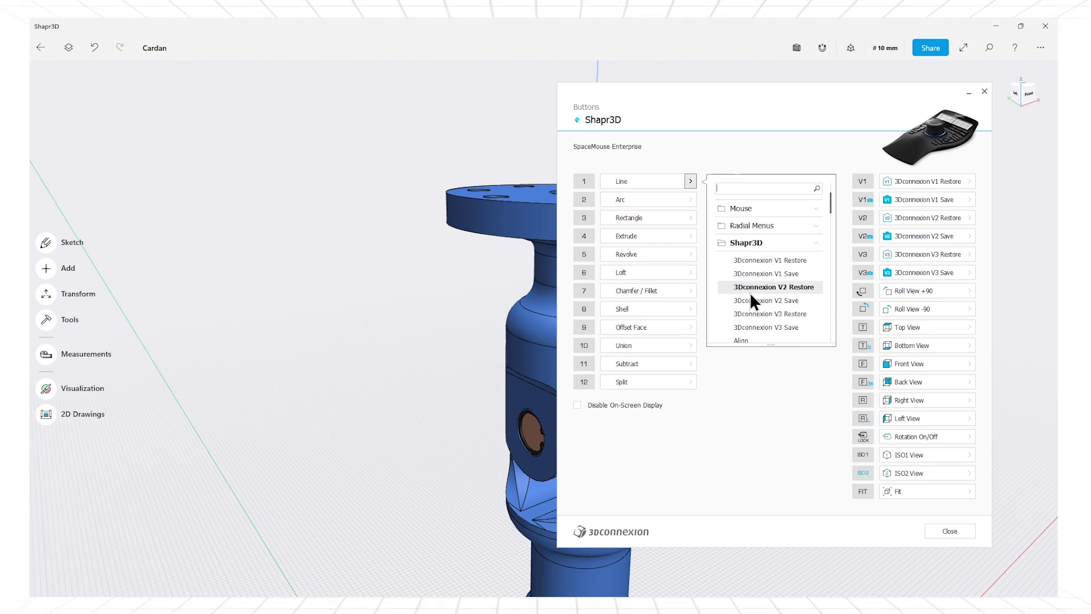
scroll(749, 292, "down", 10)
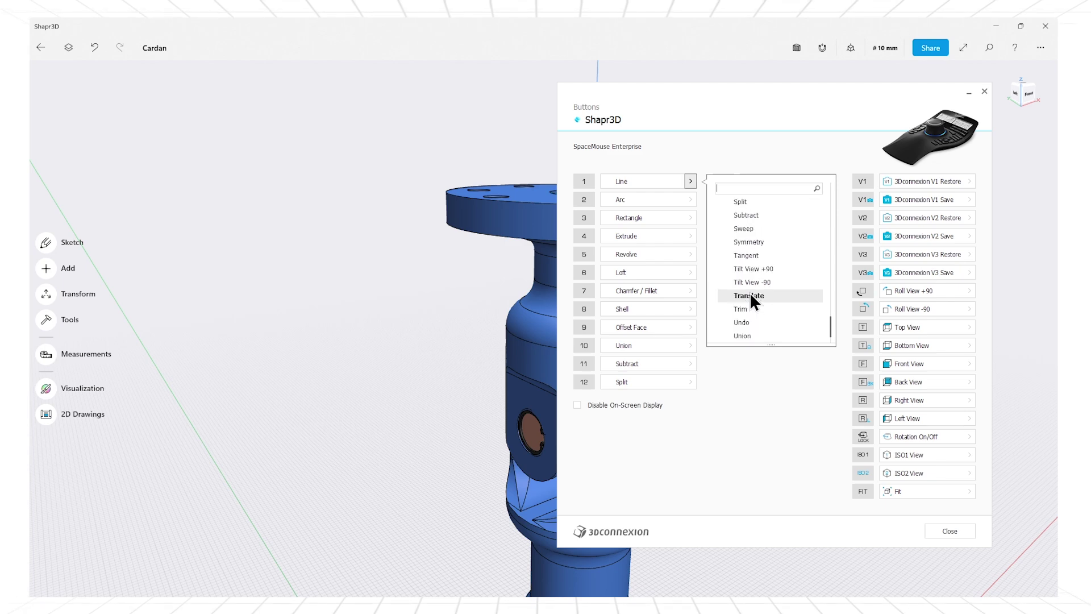